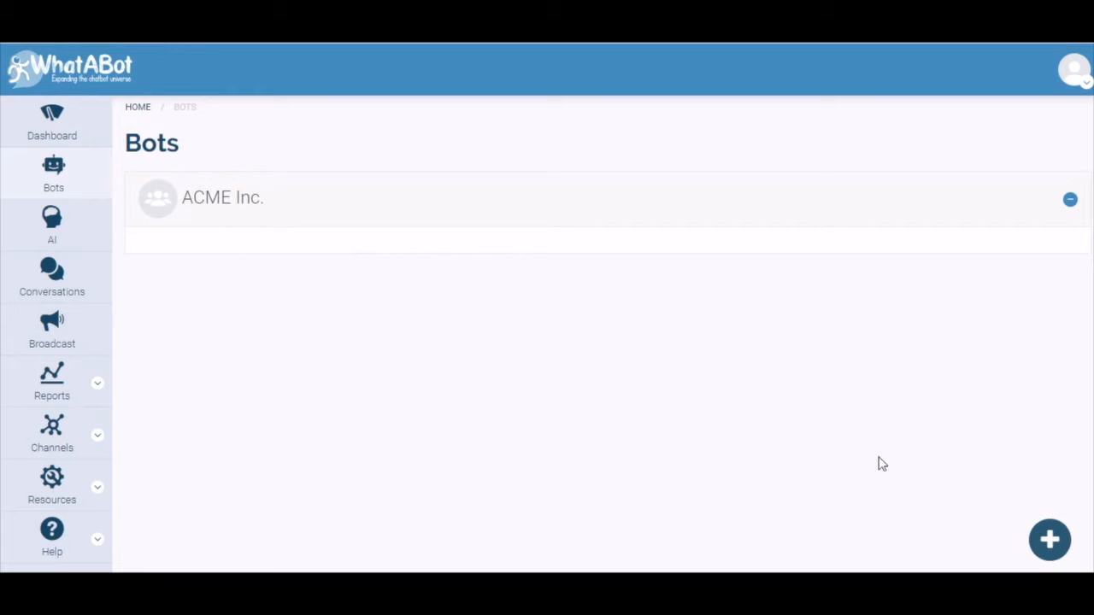
# - Create a new bot and add a Message step named "Say hello" after the Initial step
pyautogui.click(1049, 540)
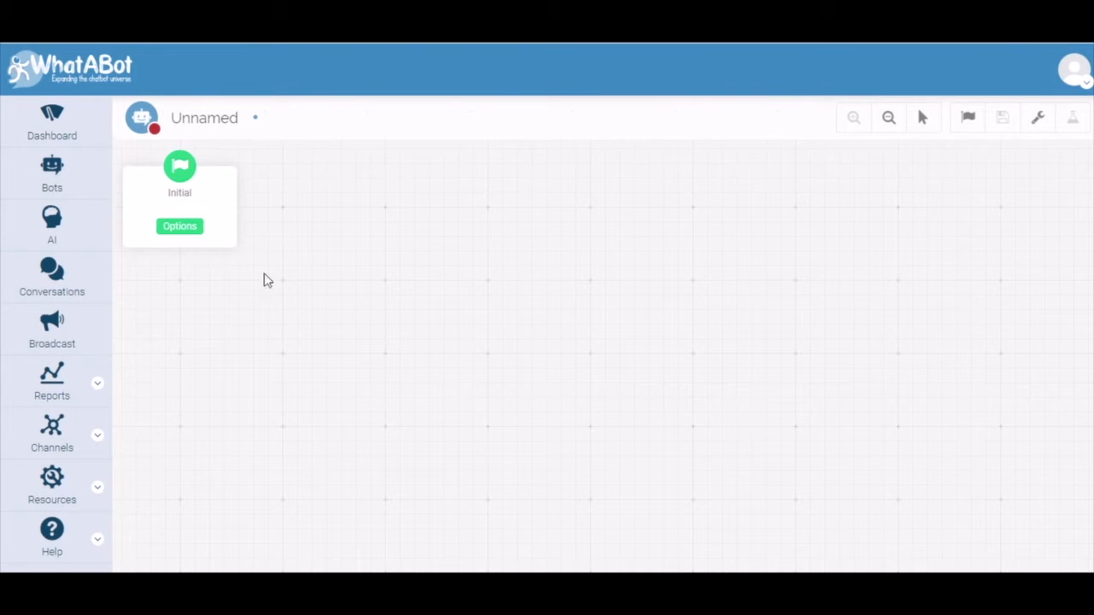
pyautogui.click(236, 209)
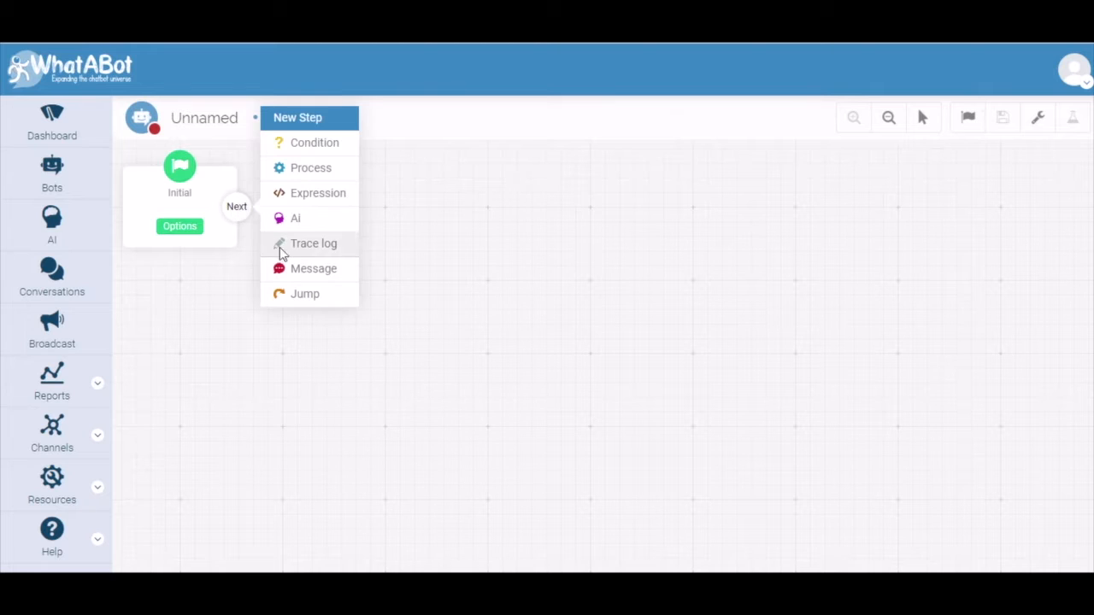
pyautogui.click(323, 270)
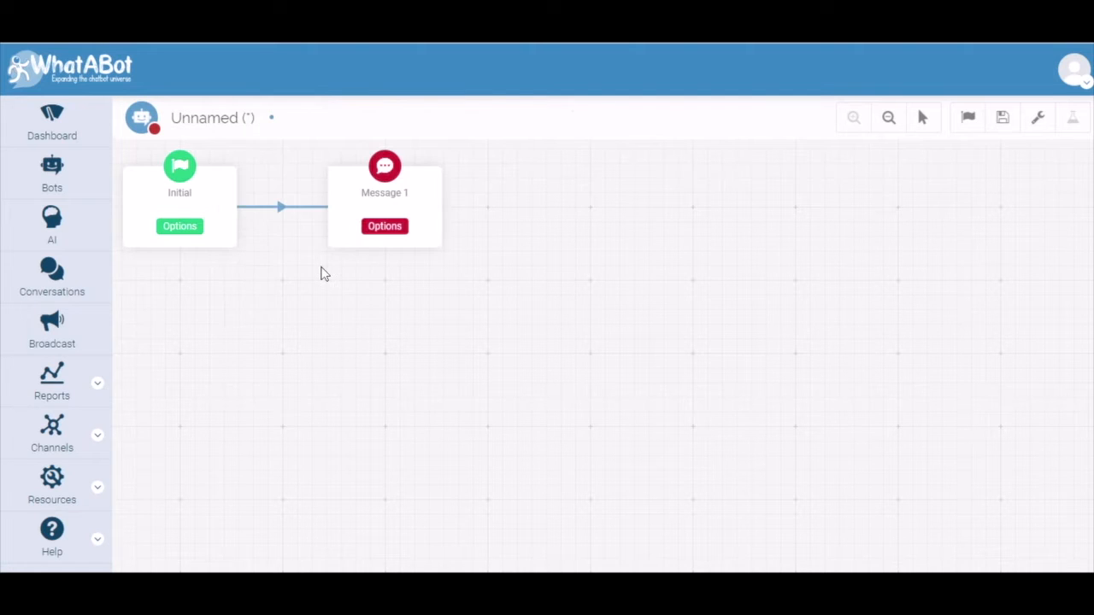
pyautogui.click(390, 231)
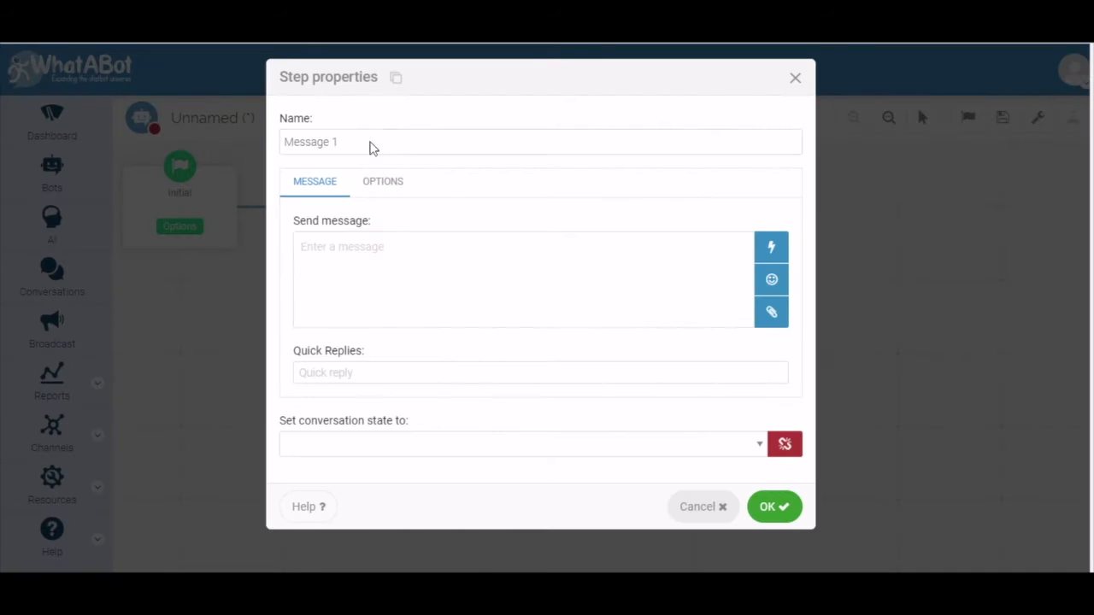
pyautogui.moveTo(371, 143); pyautogui.dragTo(191, 141)
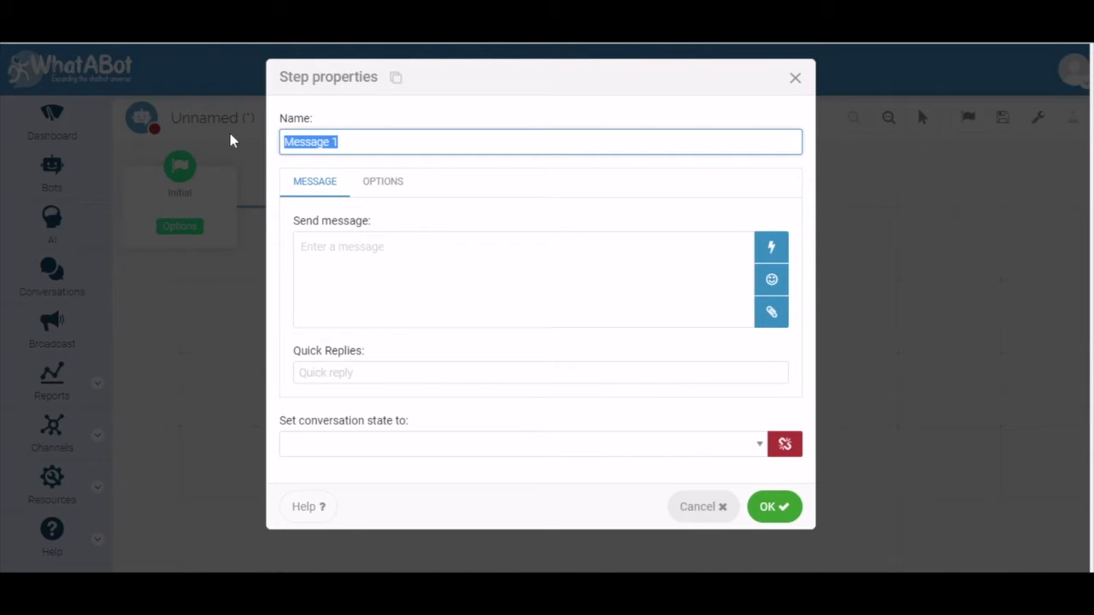
pyautogui.write('Say hello')
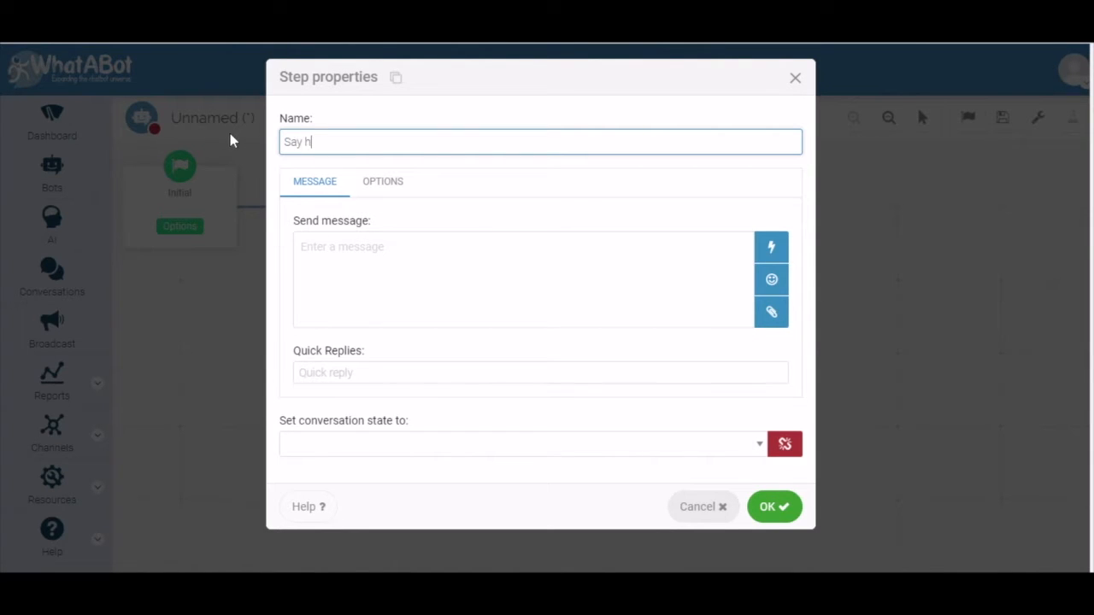
# - Set the message to "Hello, I am Bot / It's nice to meet you / You said: <msg.body>" and the conversation state to Initial
pyautogui.write('n')
pyautogui.write('ice to meet you')
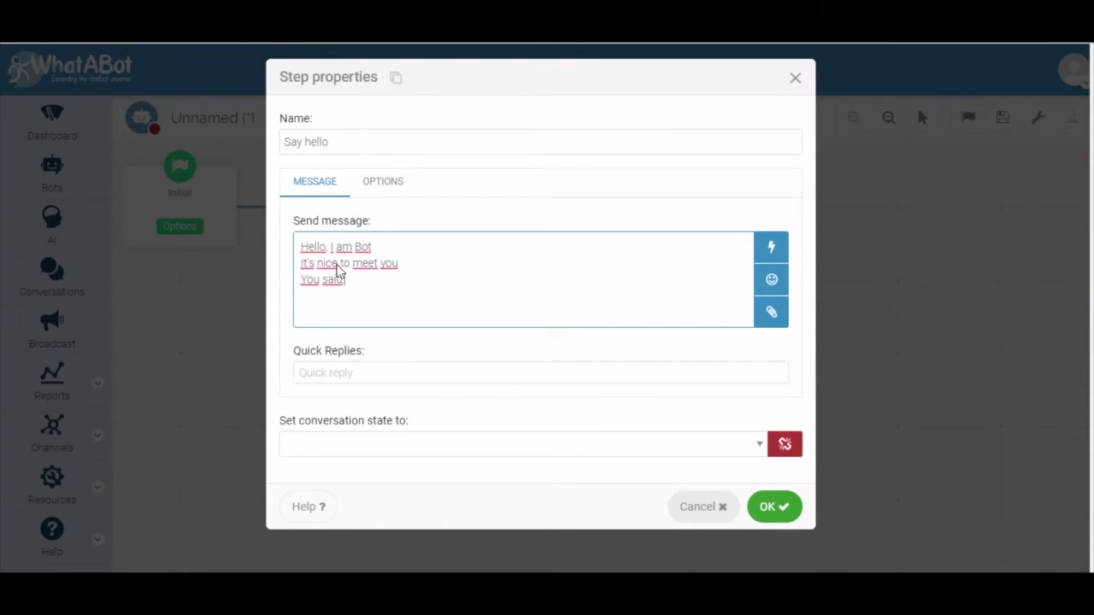
pyautogui.click(765, 248)
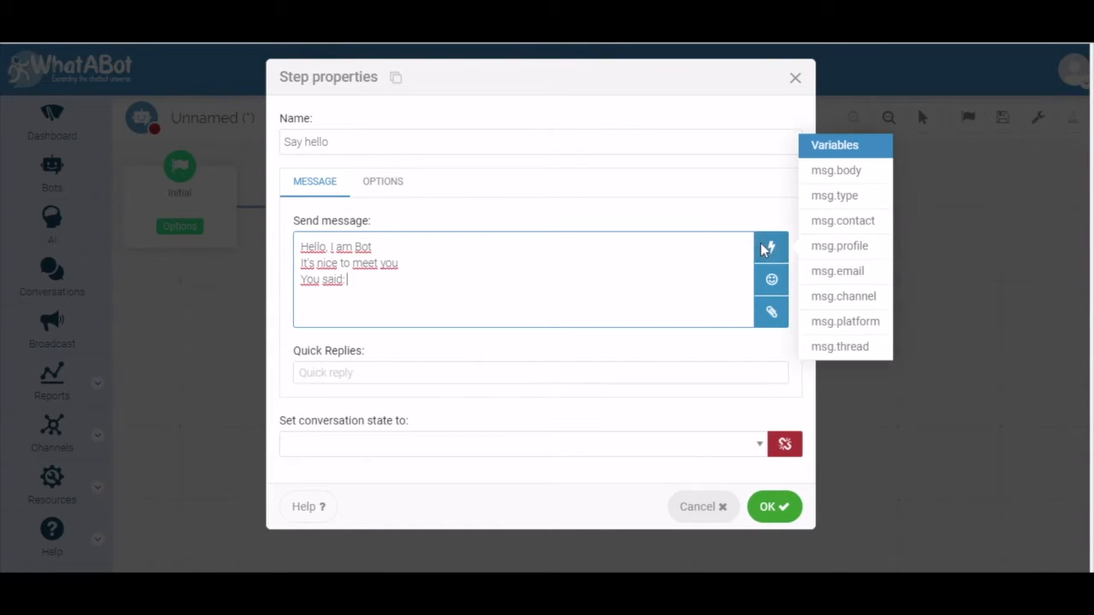
pyautogui.click(842, 170)
pyautogui.click(426, 443)
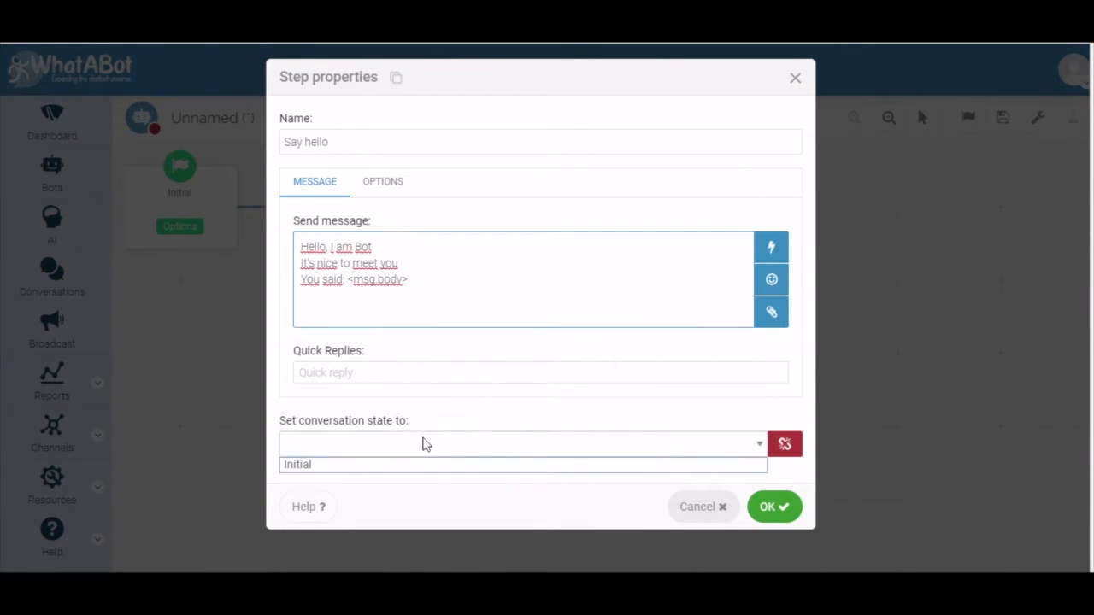
pyautogui.click(393, 466)
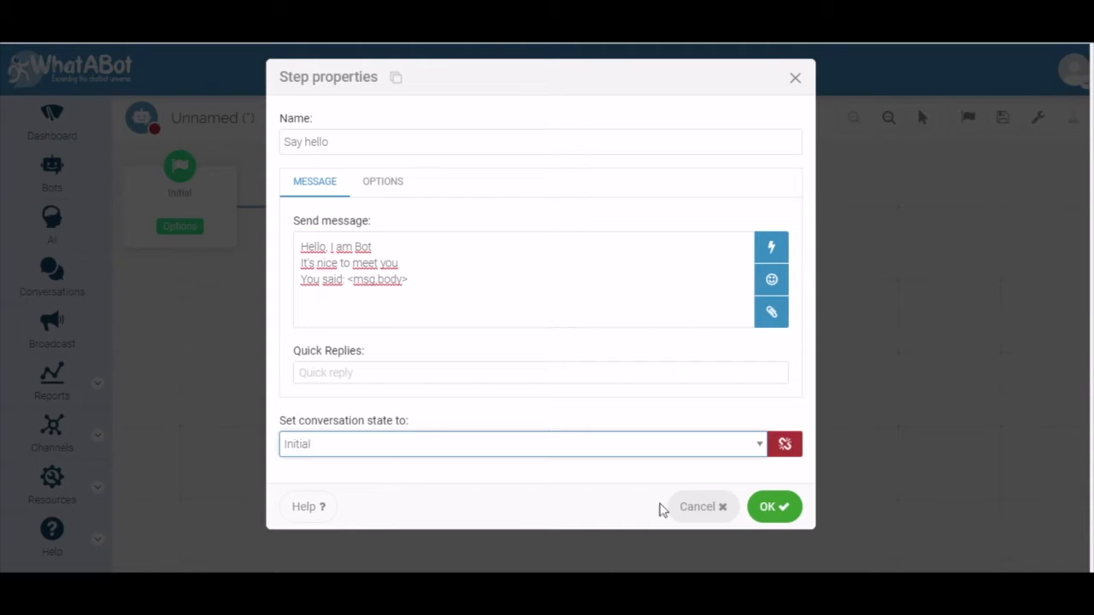
pyautogui.click(763, 509)
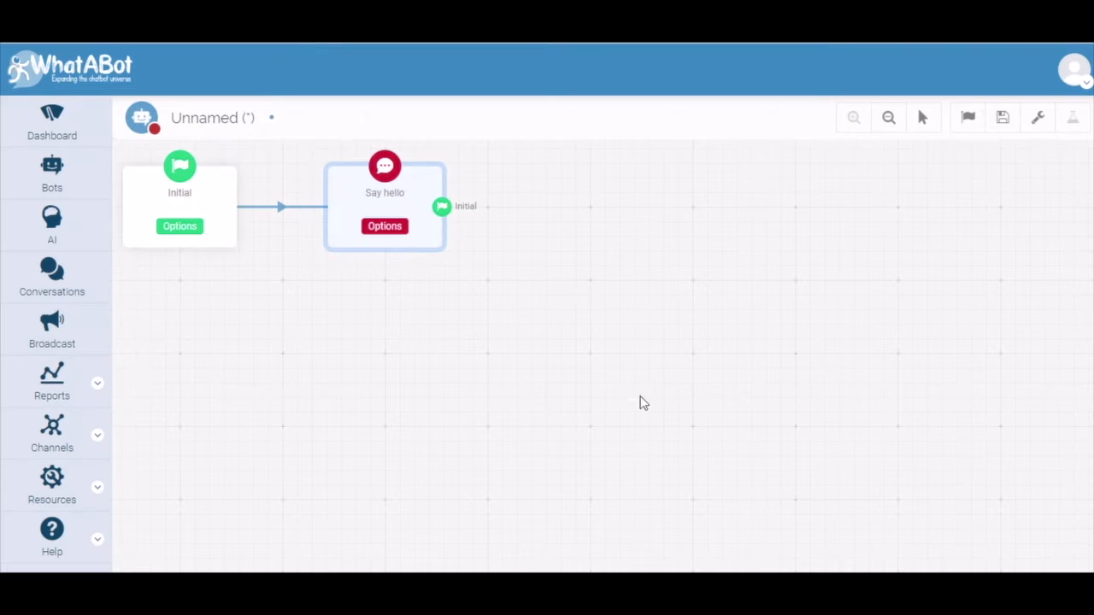
# - Name and describe the bot as "My first bot", assign it to customer ACME Inc., set its status to Production and save it
pyautogui.click(227, 121)
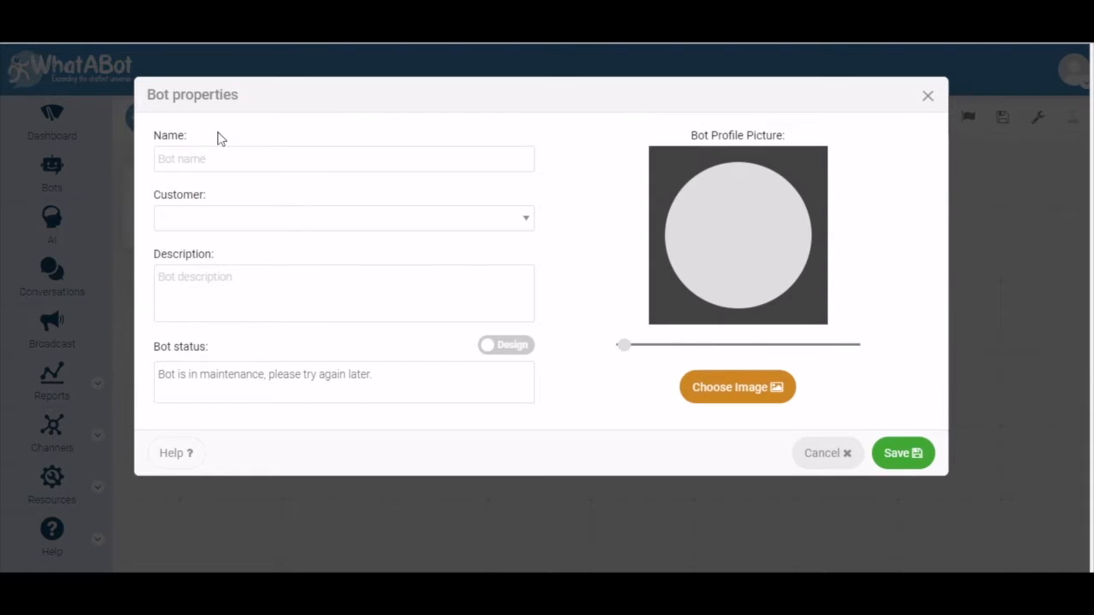
pyautogui.click(216, 159)
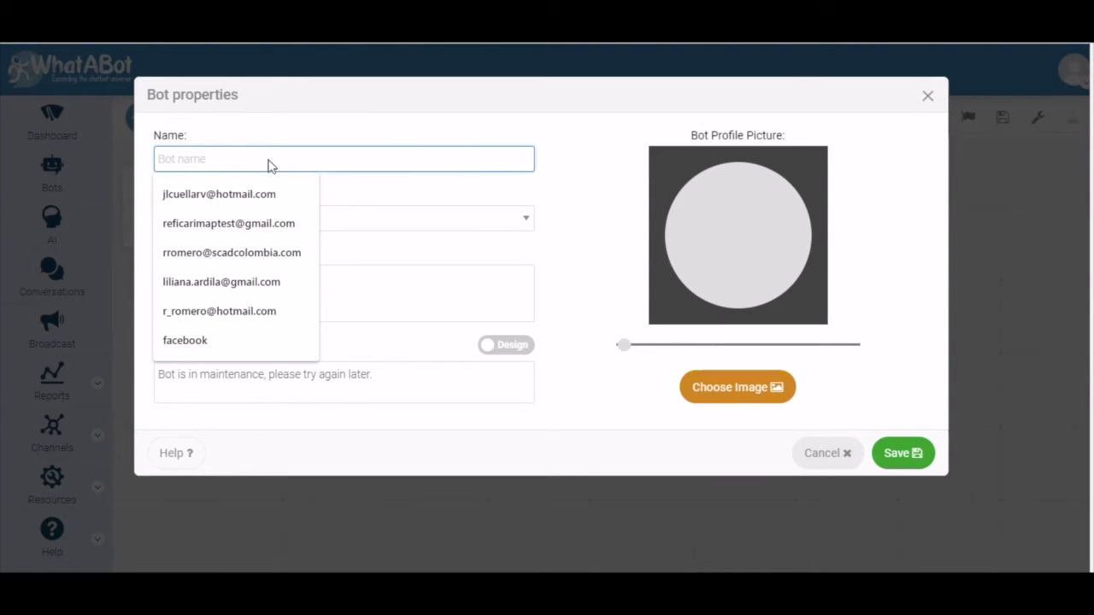
pyautogui.write('My first bo')
pyautogui.write('t bot')
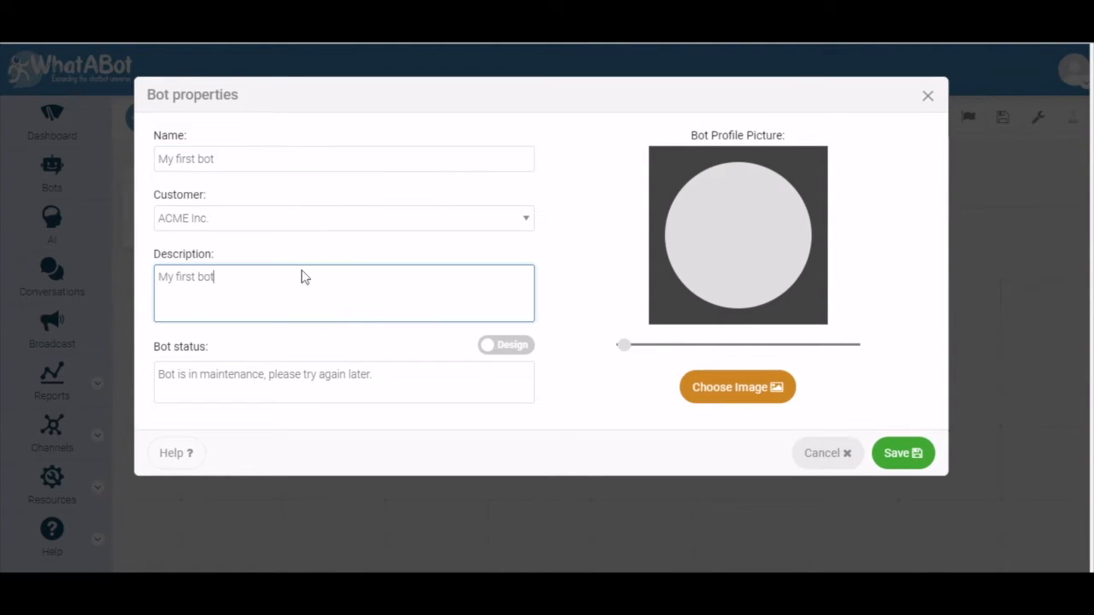
pyautogui.click(505, 344)
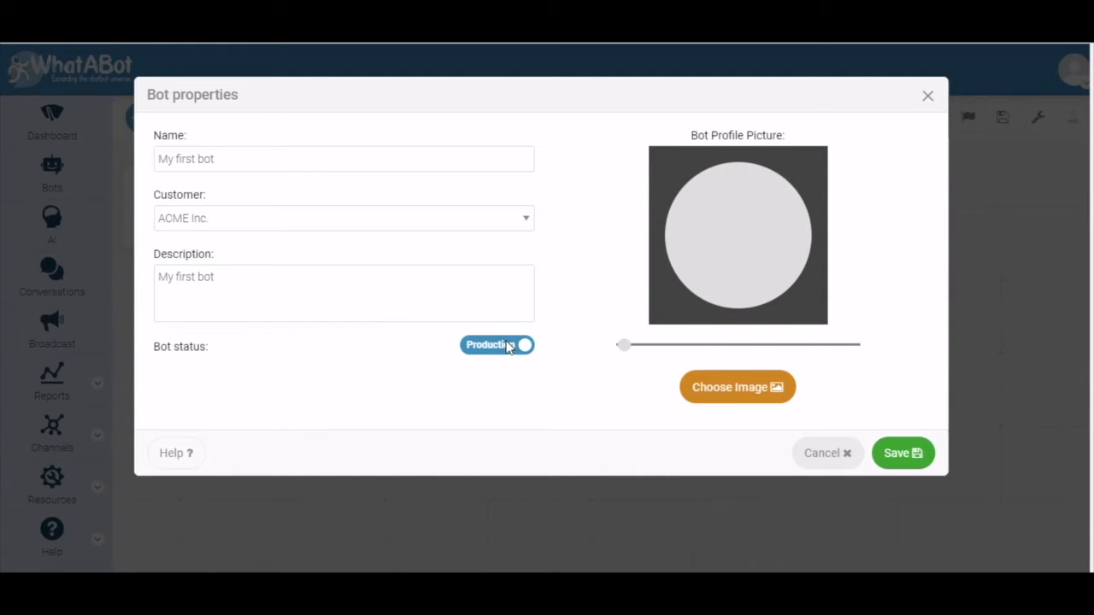
pyautogui.click(891, 455)
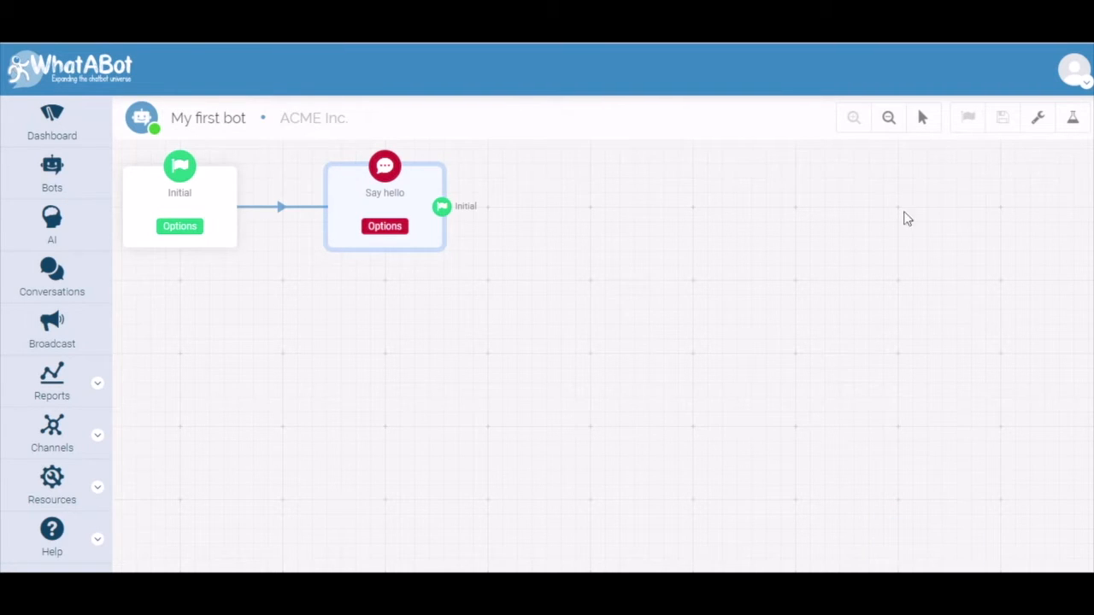
# - Test the bot by sending it the message "Hi, there!" and close the test chat
pyautogui.click(1072, 120)
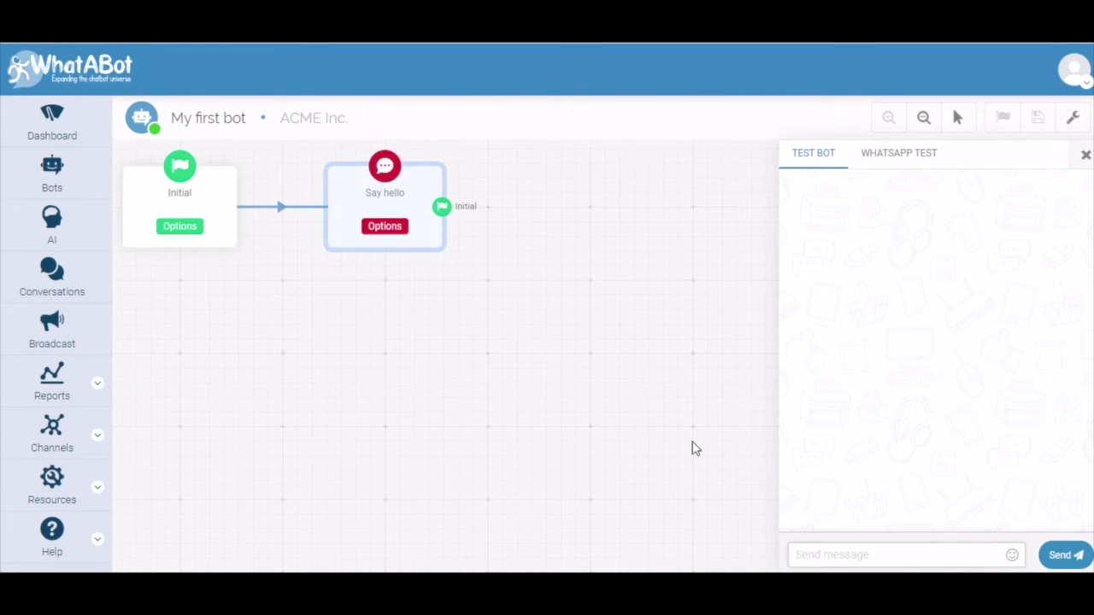
pyautogui.write('Hi')
pyautogui.press('Return')
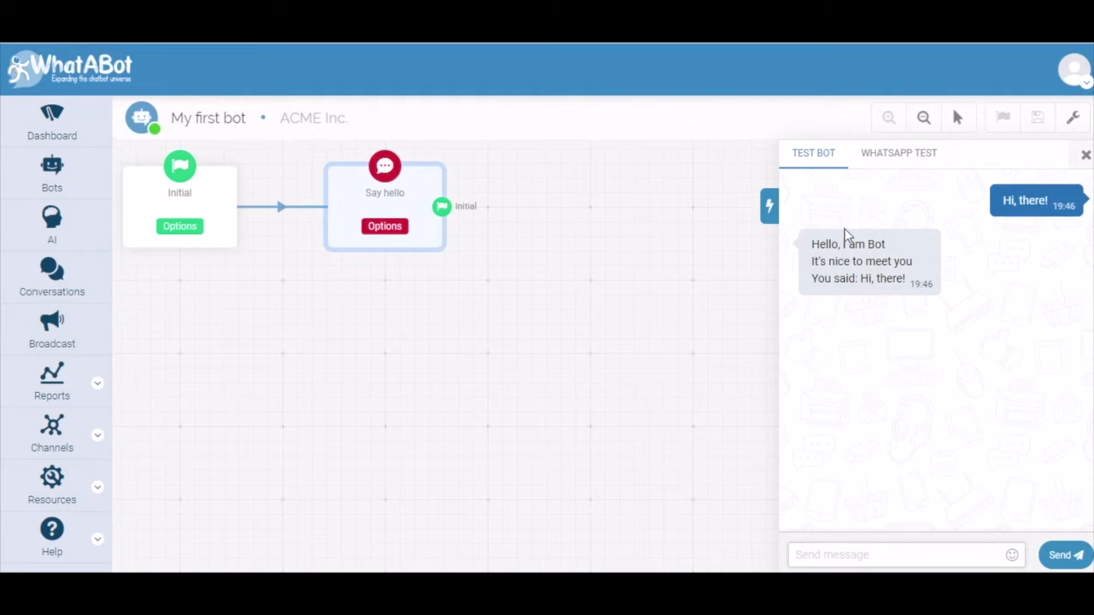
pyautogui.click(1085, 155)
# - Edit the Say hello message to greet with "It's nice to meet you, <msg.profile>" and replace its last line with "How are you?"
pyautogui.click(398, 229)
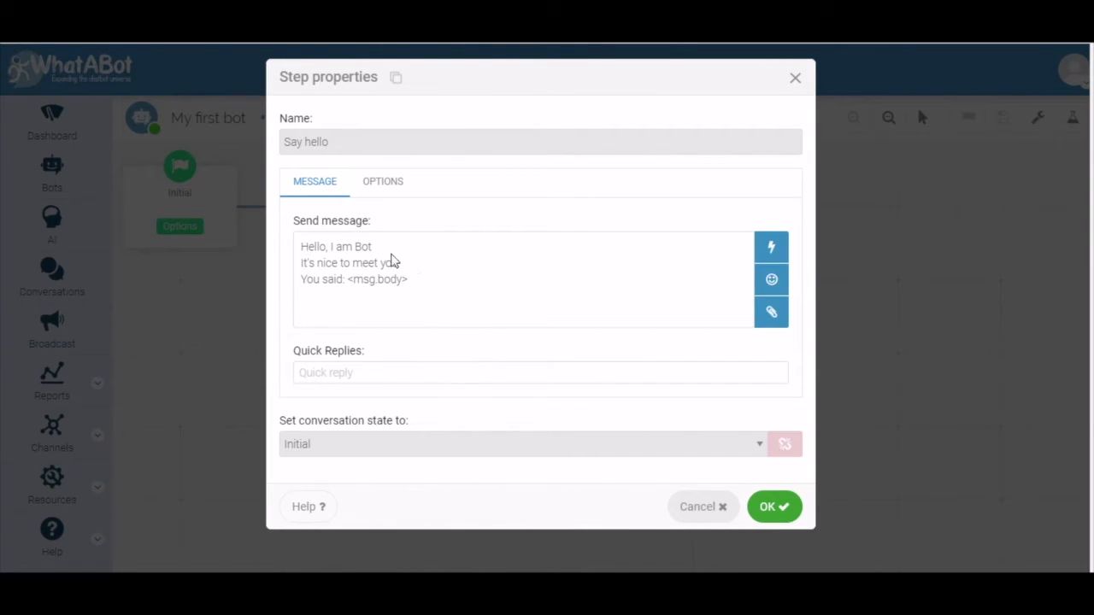
pyautogui.click(418, 268)
pyautogui.write('.')
pyautogui.click(769, 247)
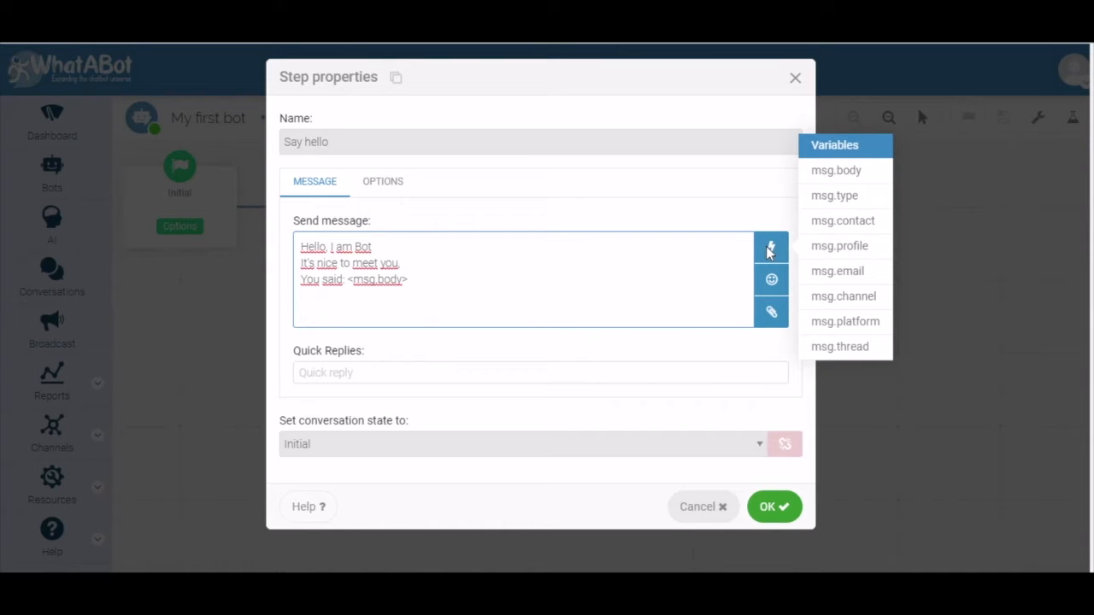
pyautogui.click(839, 246)
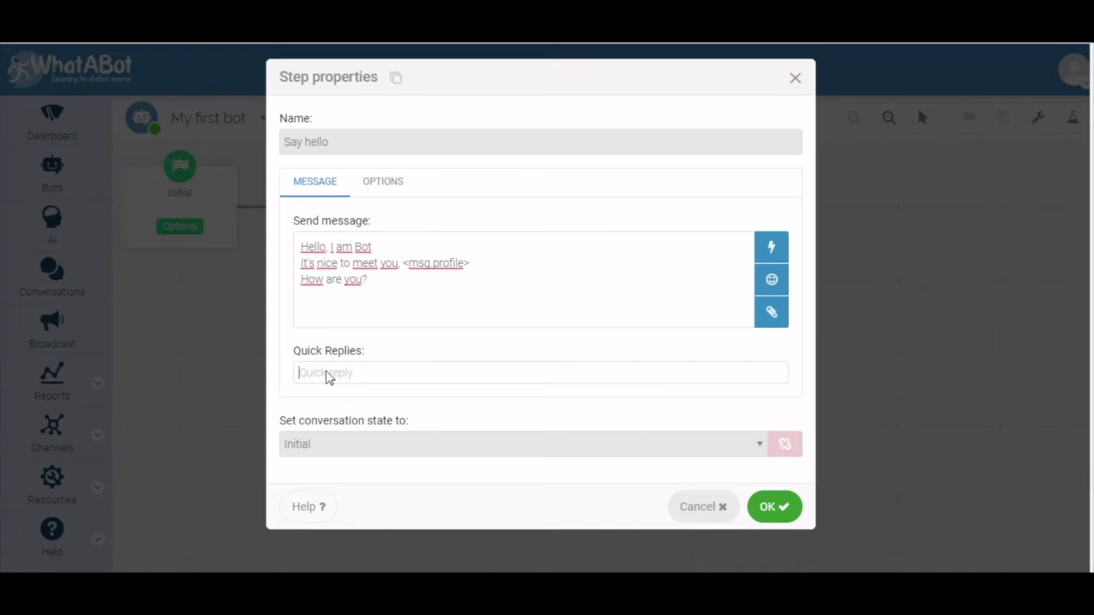
# - Add the quick replies Fine, Bad and So so to the Say hello message and confirm its properties
pyautogui.write('Fine')
pyautogui.press('Return')
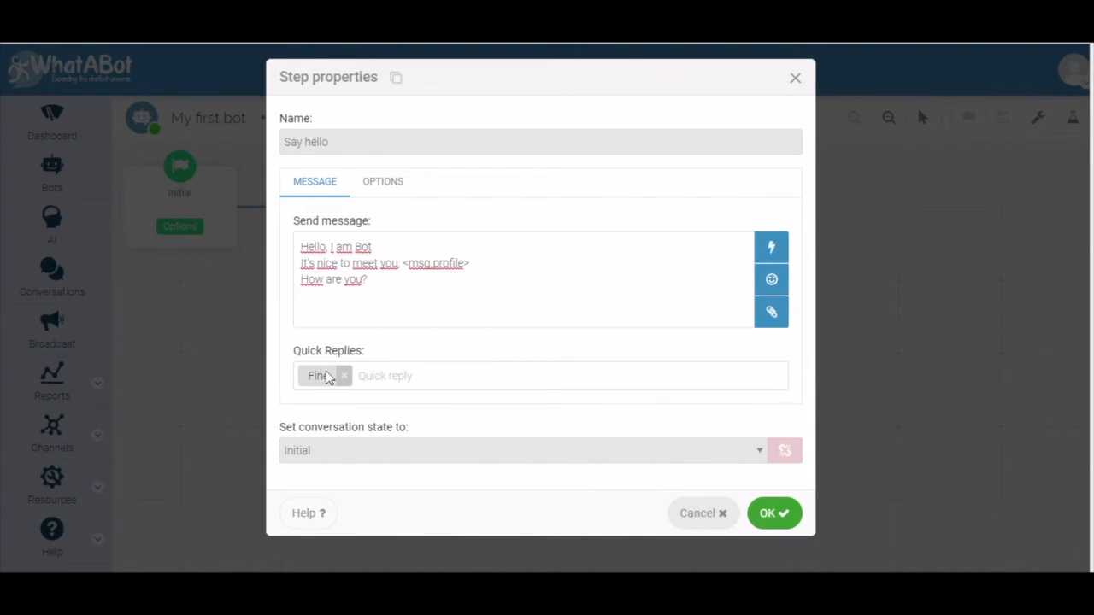
pyautogui.write('Gad')
pyautogui.press('Return')
pyautogui.write('So so')
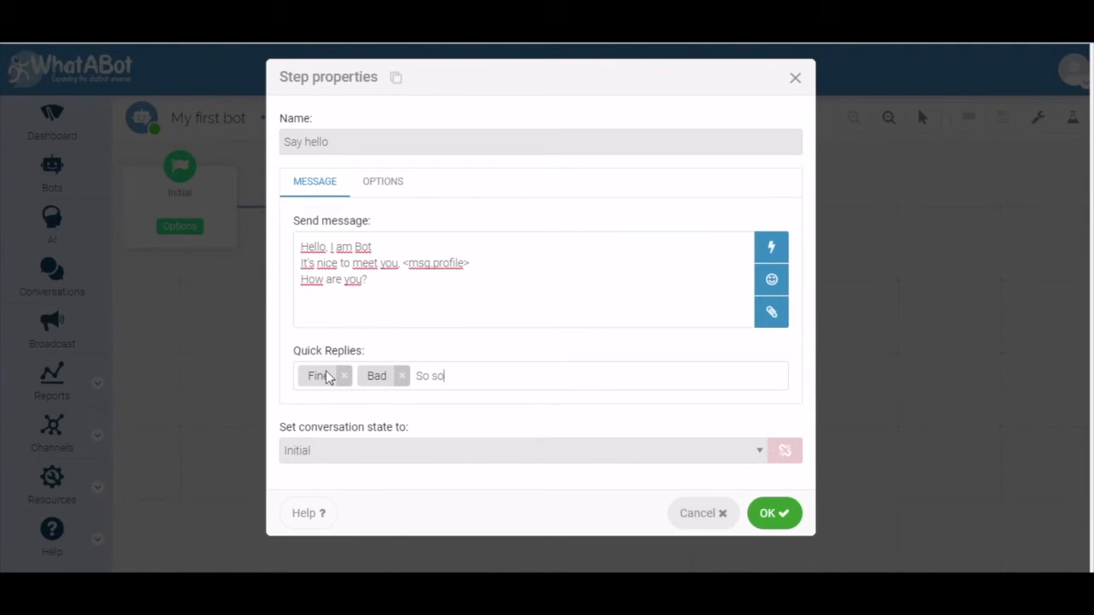
pyautogui.click(764, 517)
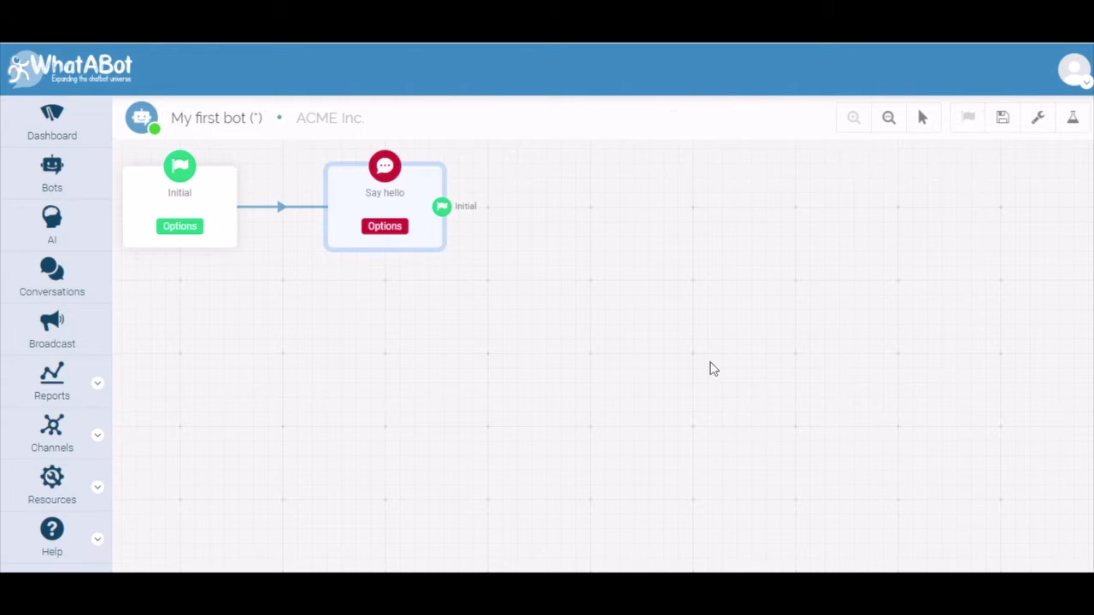
# - Test the updated greeting by sending the message "Hello" and close the test chat
pyautogui.click(1072, 117)
pyautogui.write('Hello')
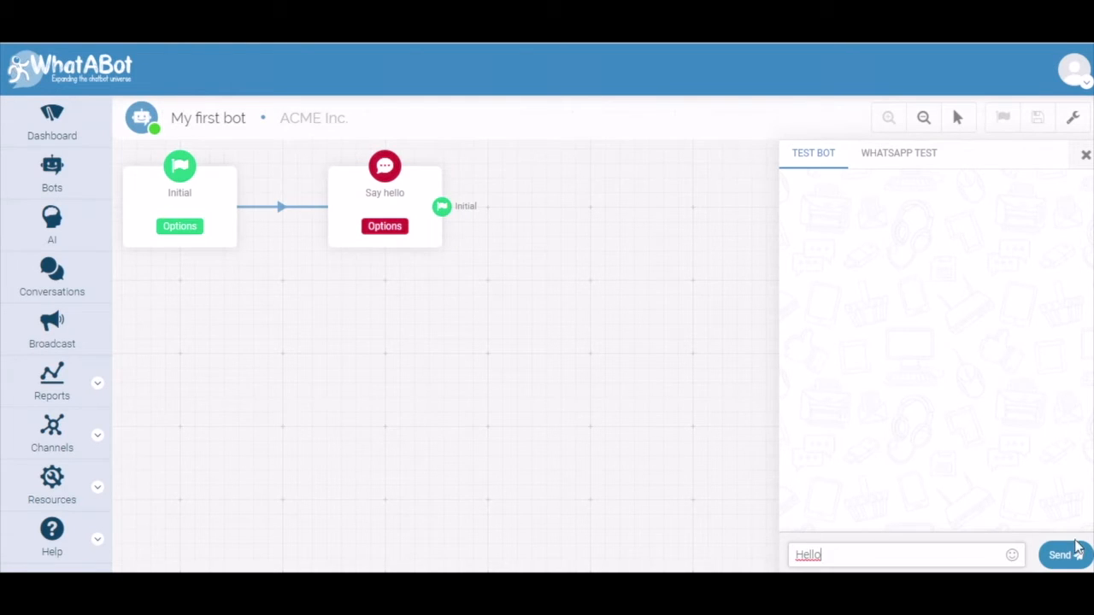
pyautogui.click(1076, 551)
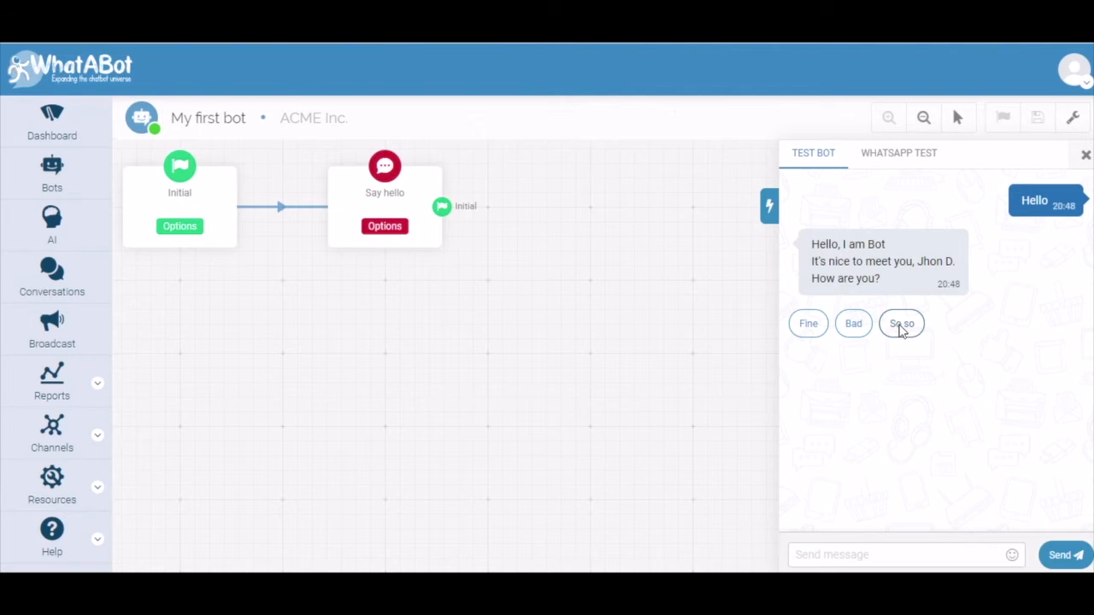
pyautogui.click(1084, 155)
# - Switch the bot's status to Design and save the bot properties
pyautogui.click(213, 117)
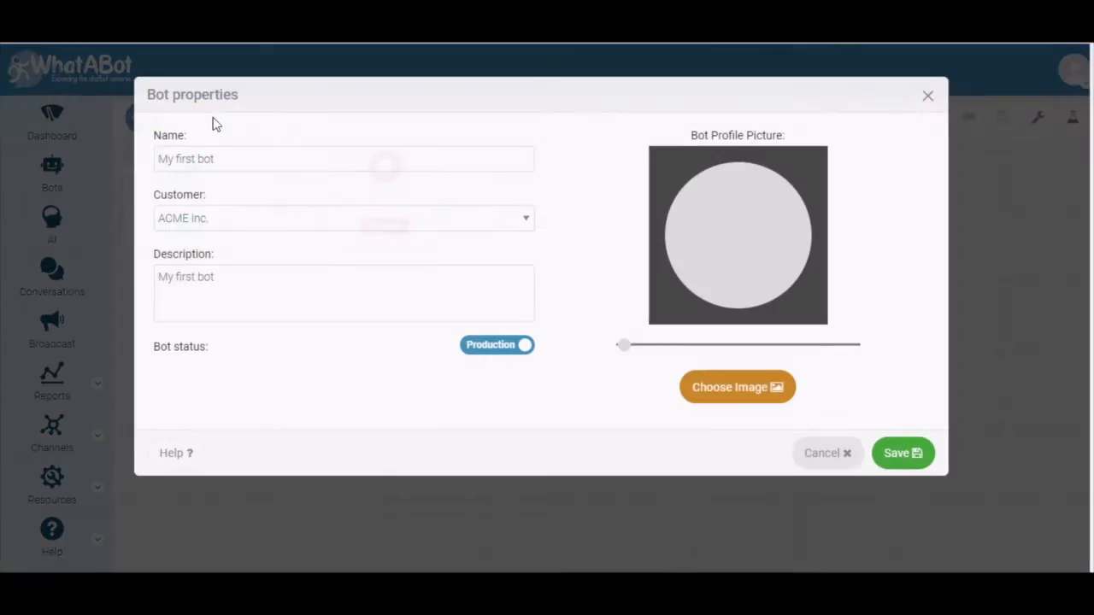
pyautogui.click(484, 346)
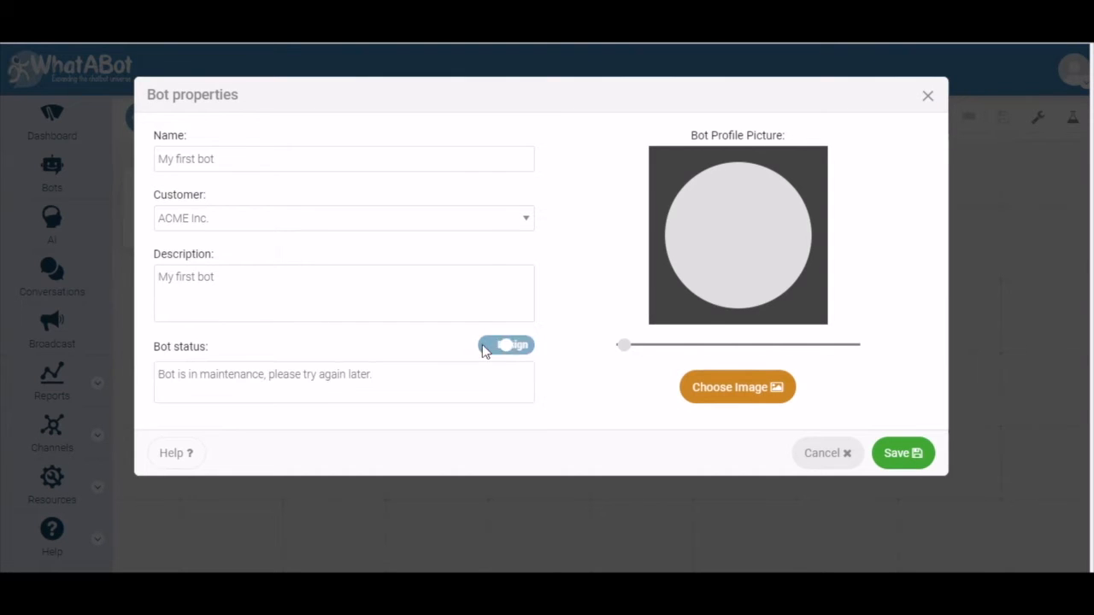
pyautogui.click(890, 453)
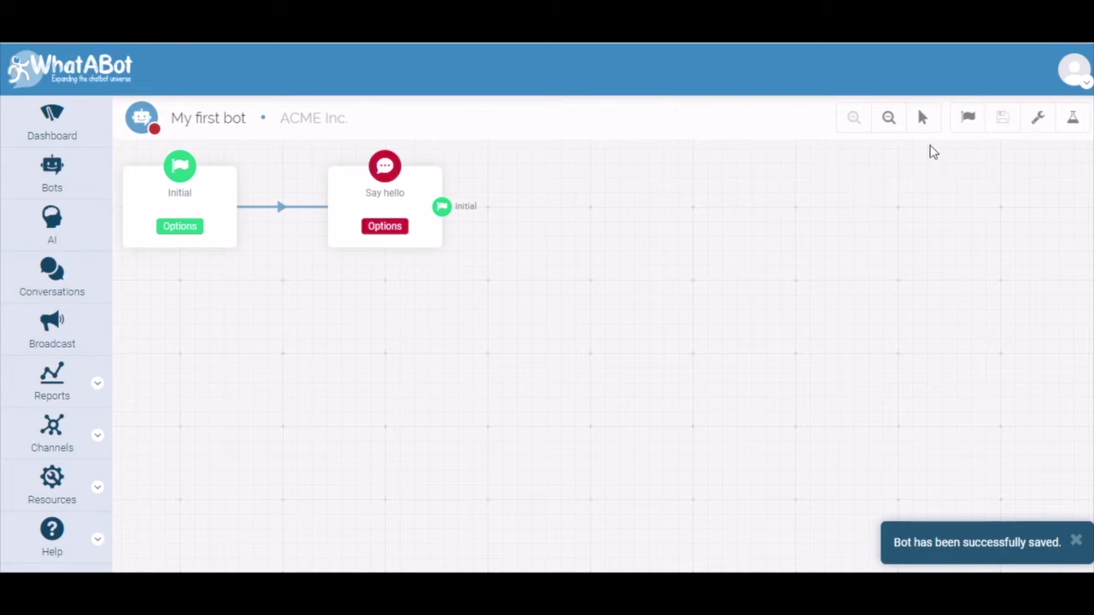
# - Add a new conversation state to the bot flow and name it "Mood"
pyautogui.click(966, 119)
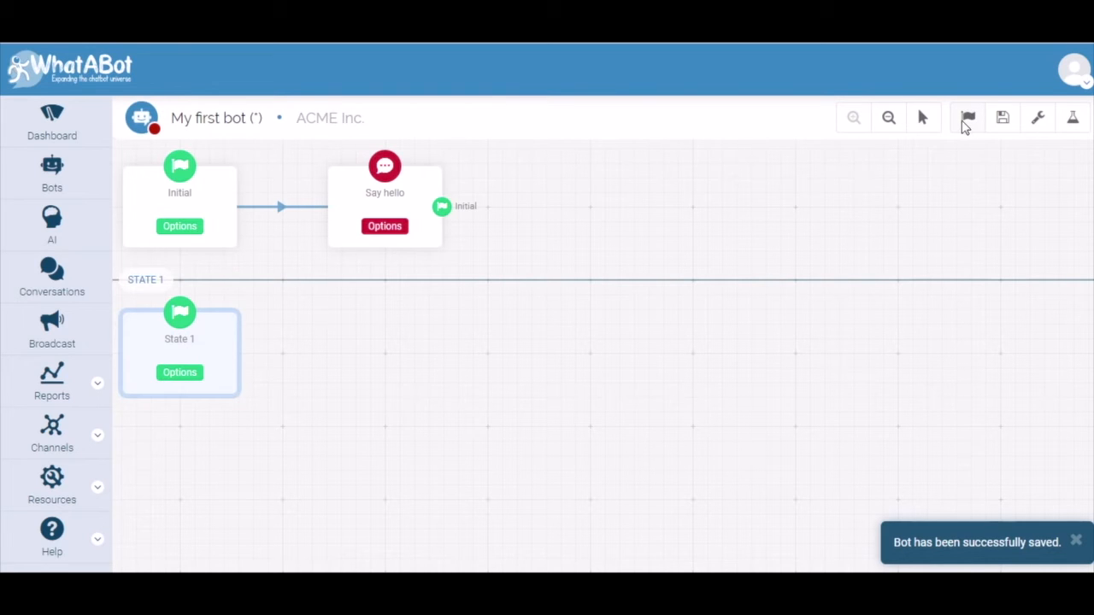
pyautogui.click(177, 375)
pyautogui.moveTo(461, 202); pyautogui.dragTo(354, 202)
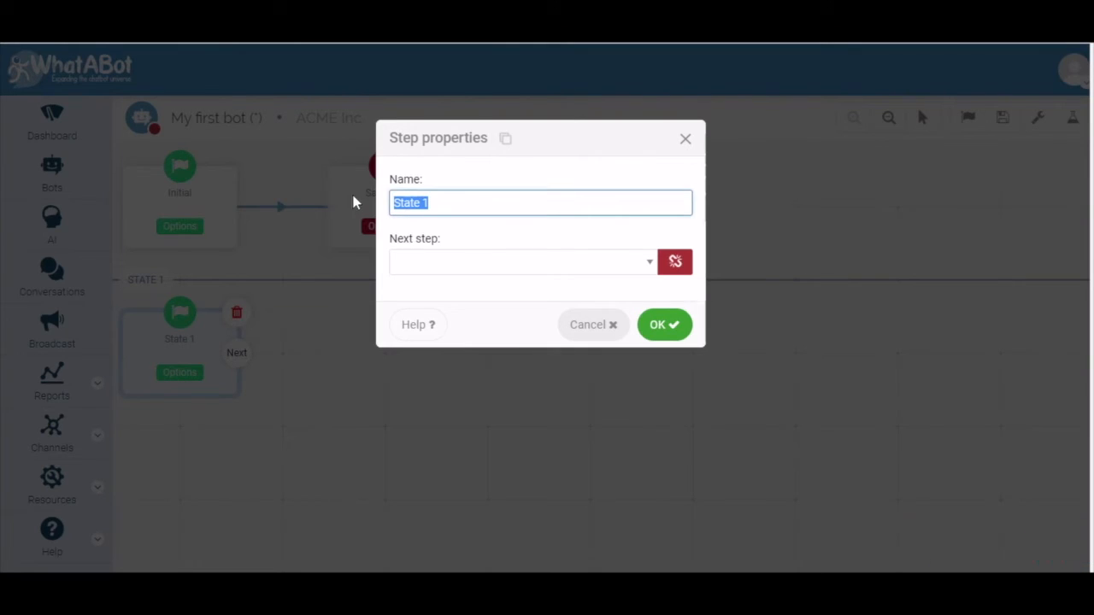
pyautogui.write('M')
pyautogui.click(656, 323)
# - Add a Condition step after the Mood state and name it "Is fine?"
pyautogui.moveTo(201, 359)
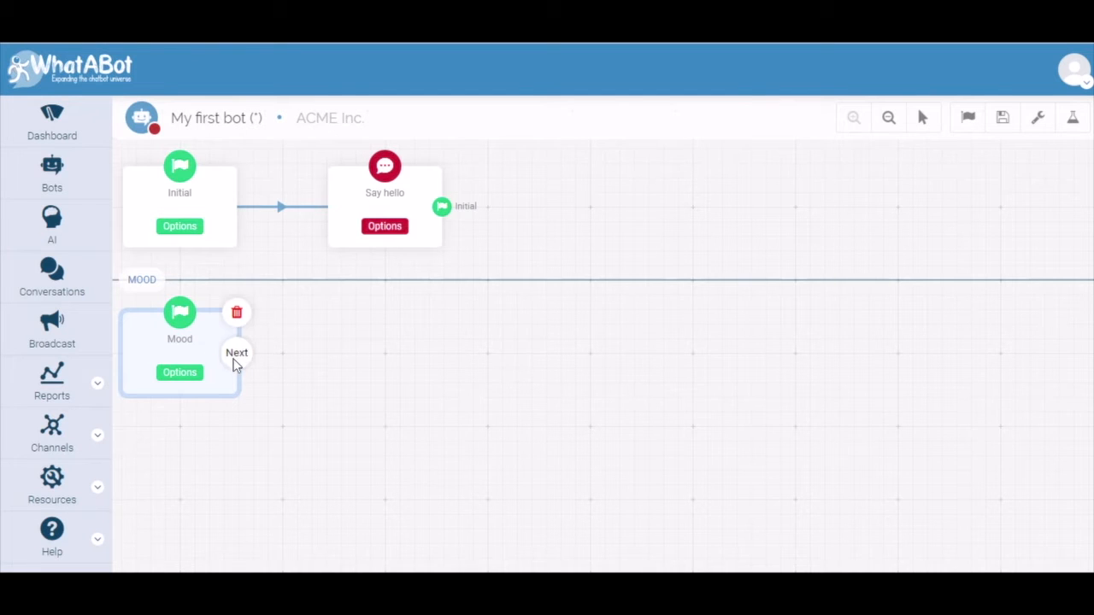
pyautogui.click(236, 360)
pyautogui.click(312, 289)
pyautogui.click(385, 371)
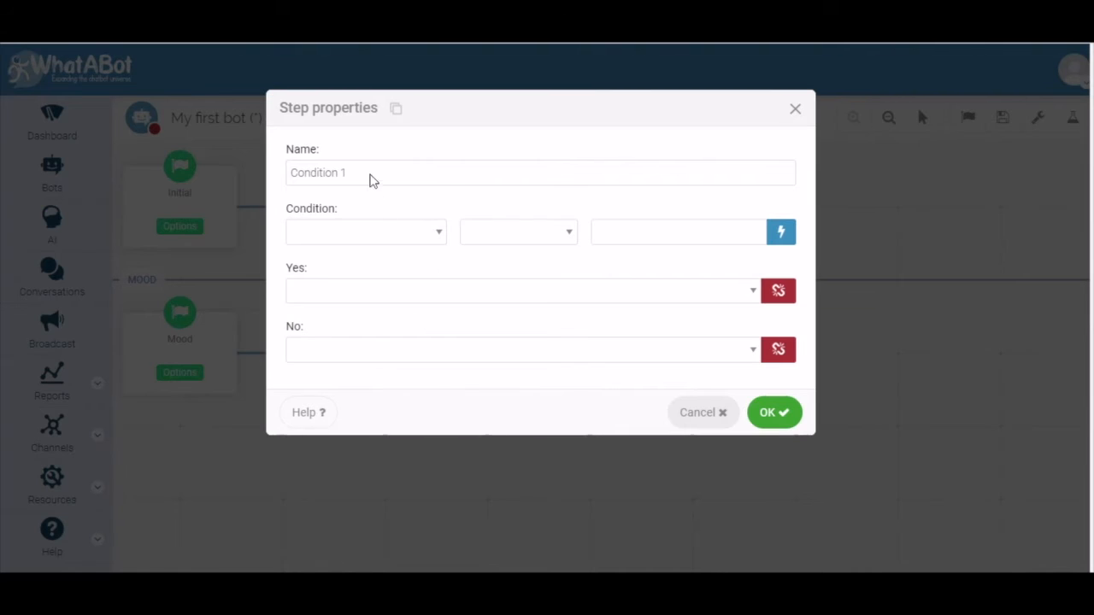
pyautogui.moveTo(370, 180); pyautogui.dragTo(269, 178)
pyautogui.press('BackSpace')
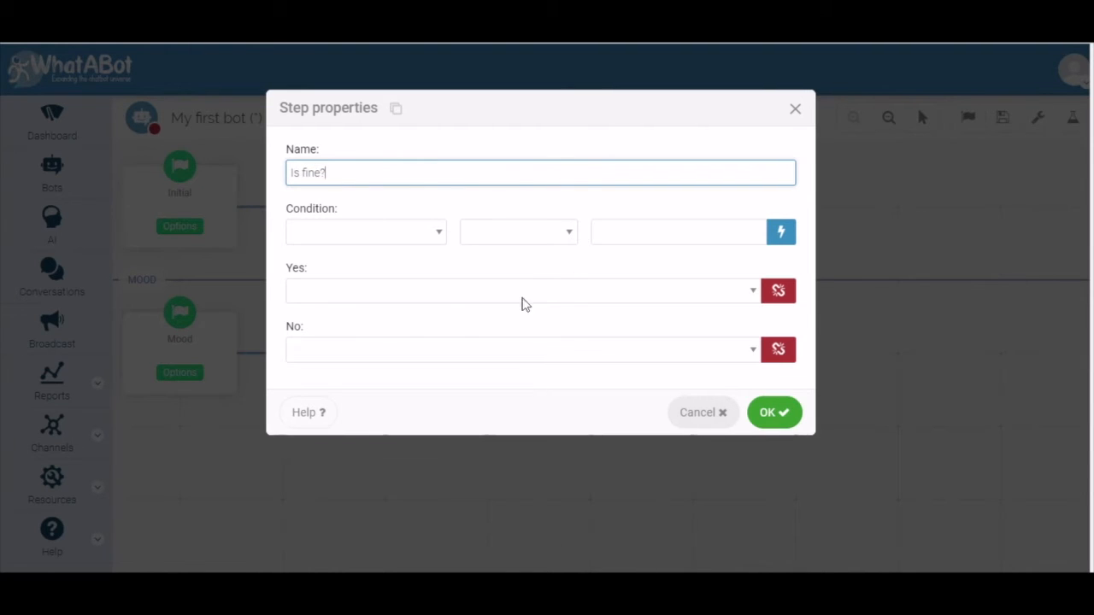
# - Set the "Is fine?" condition to test msg.body with the "equals to" operator and confirm the step properties
pyautogui.click(439, 233)
pyautogui.click(402, 256)
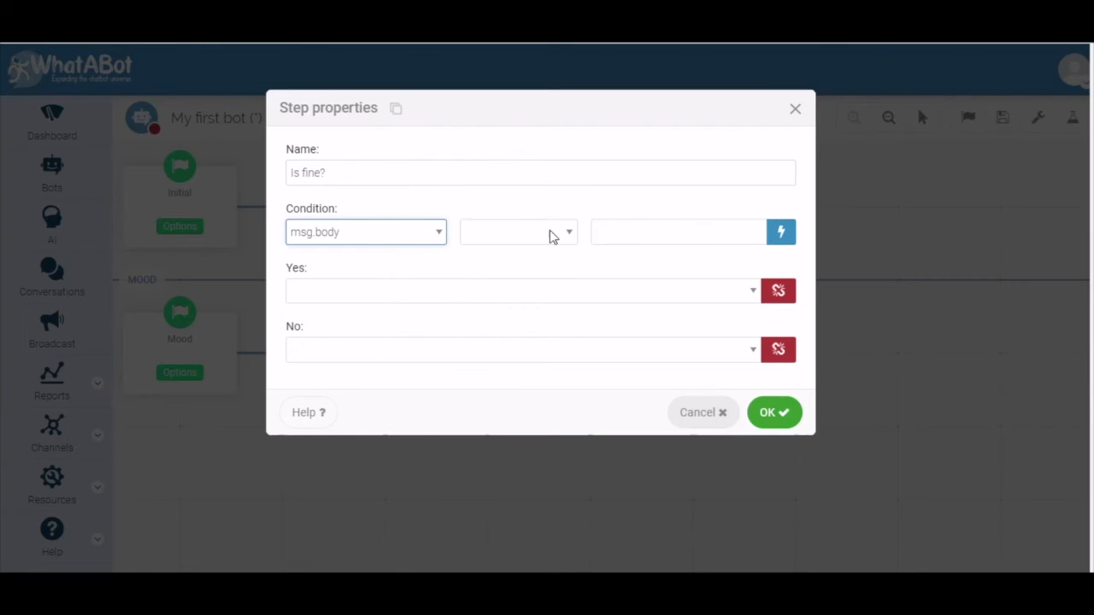
pyautogui.click(550, 232)
pyautogui.click(529, 251)
pyautogui.click(627, 237)
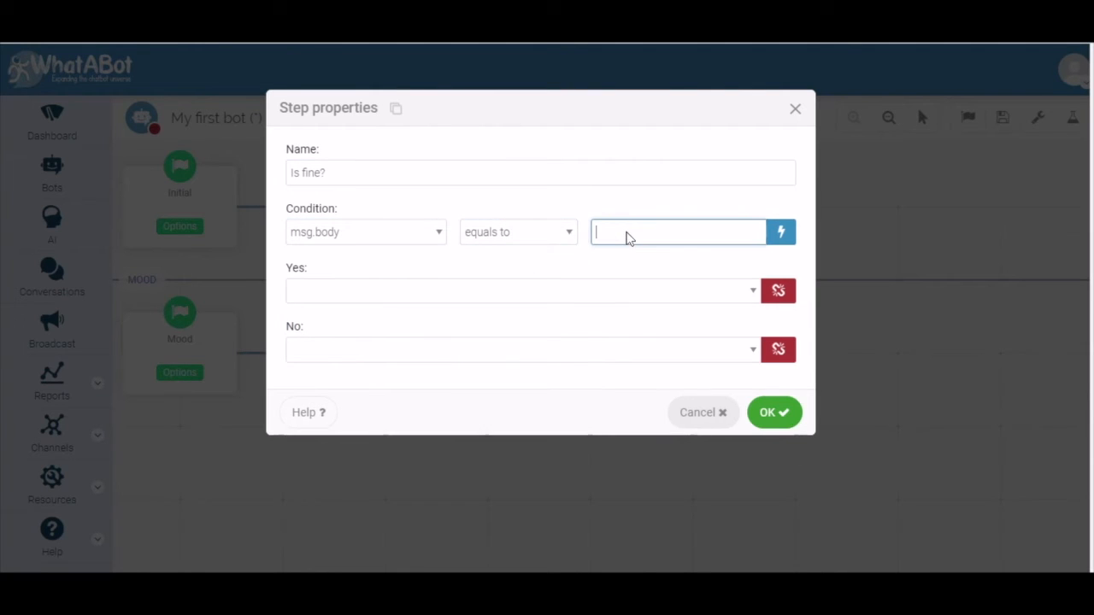
pyautogui.click(772, 413)
# - Add a Message step named "Show happy" on the Yes branch of "Is fine?", sending "I'm glad you be happy!." and setting the conversation state to Initial
pyautogui.click(434, 354)
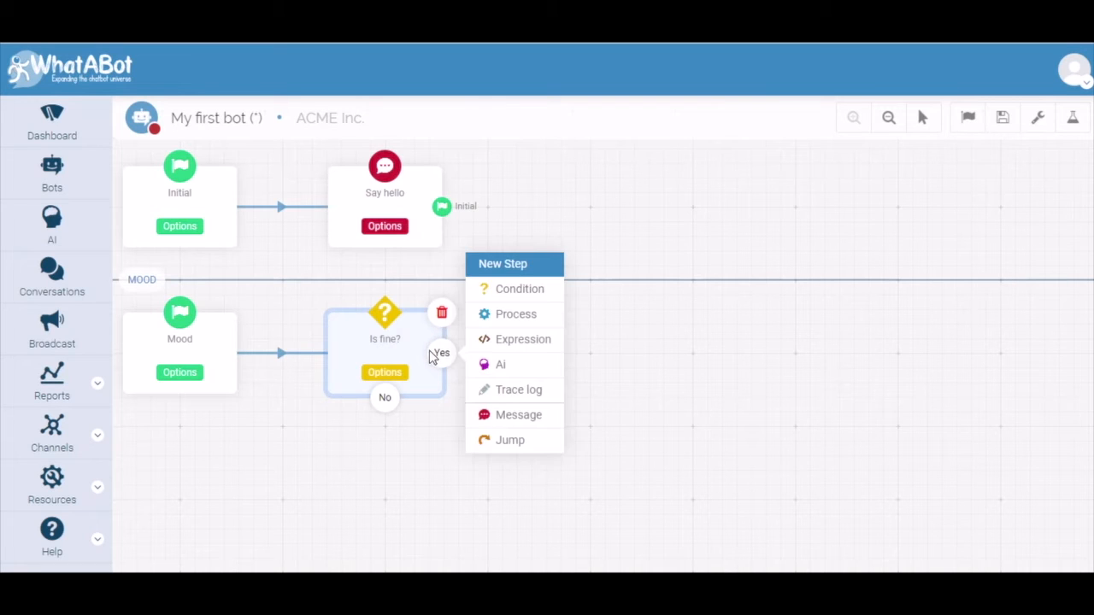
pyautogui.click(517, 419)
pyautogui.click(581, 383)
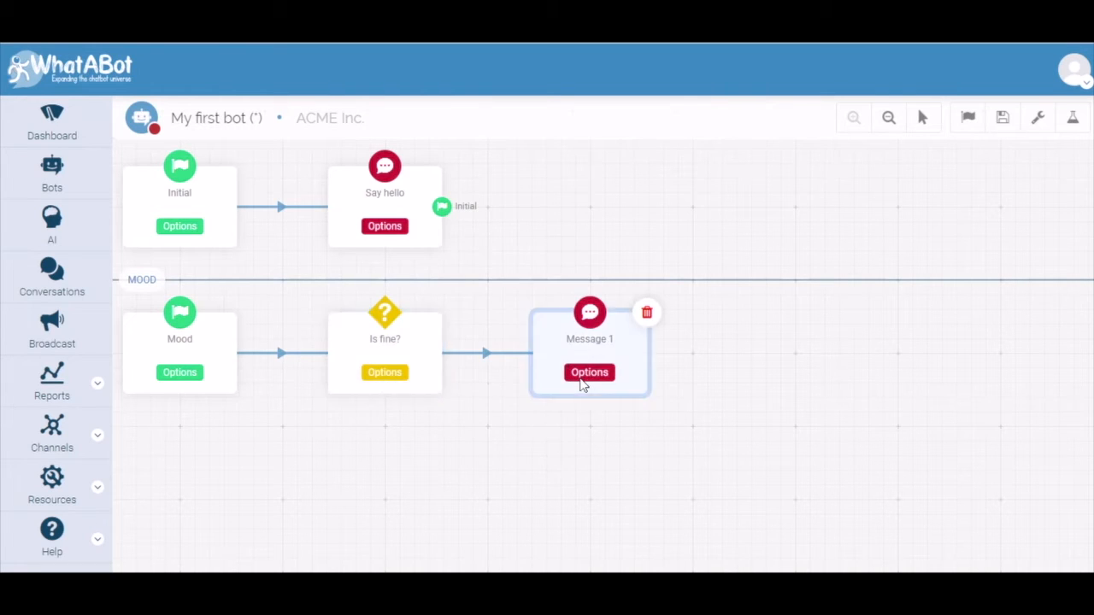
pyautogui.click(583, 381)
pyautogui.write("I'm glad you be happy!")
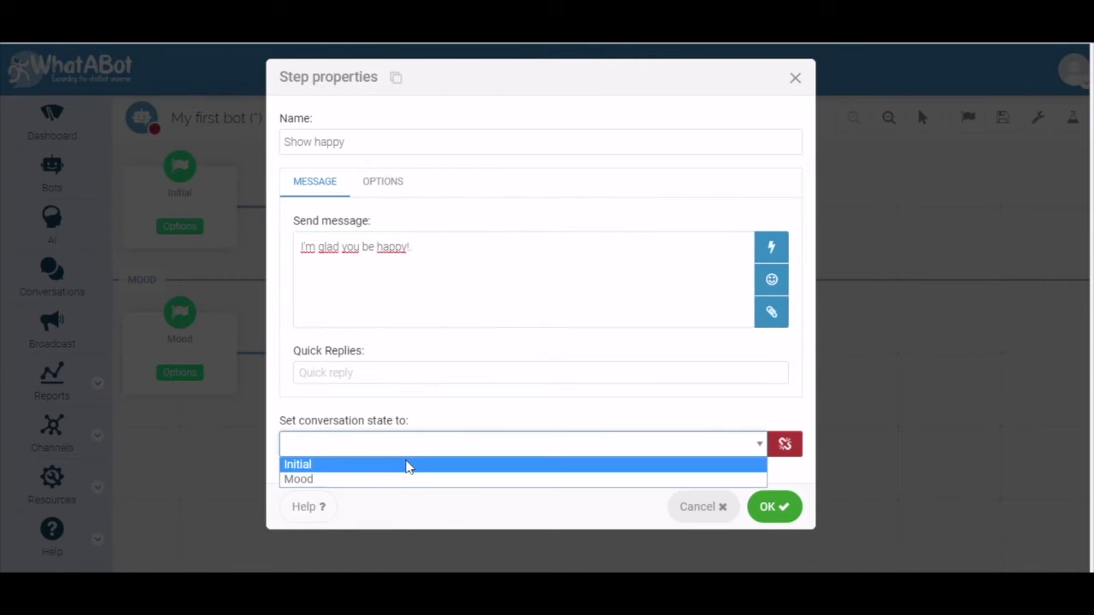
pyautogui.click(408, 464)
pyautogui.click(766, 508)
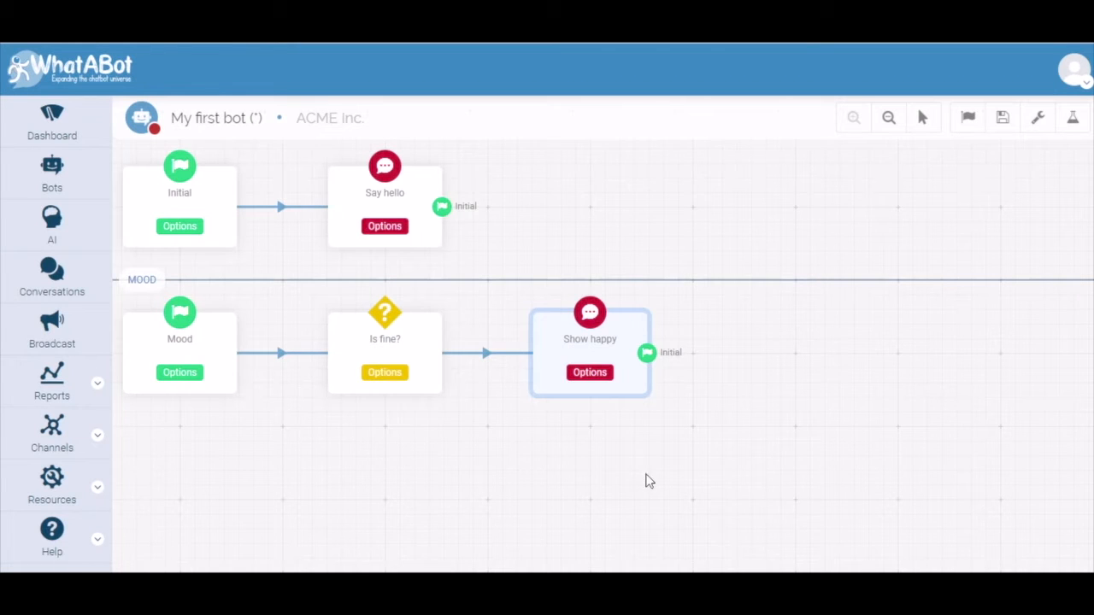
# - Add a Condition step on the No branch of "Is fine?" and name it "Is Bad?"
pyautogui.click(385, 399)
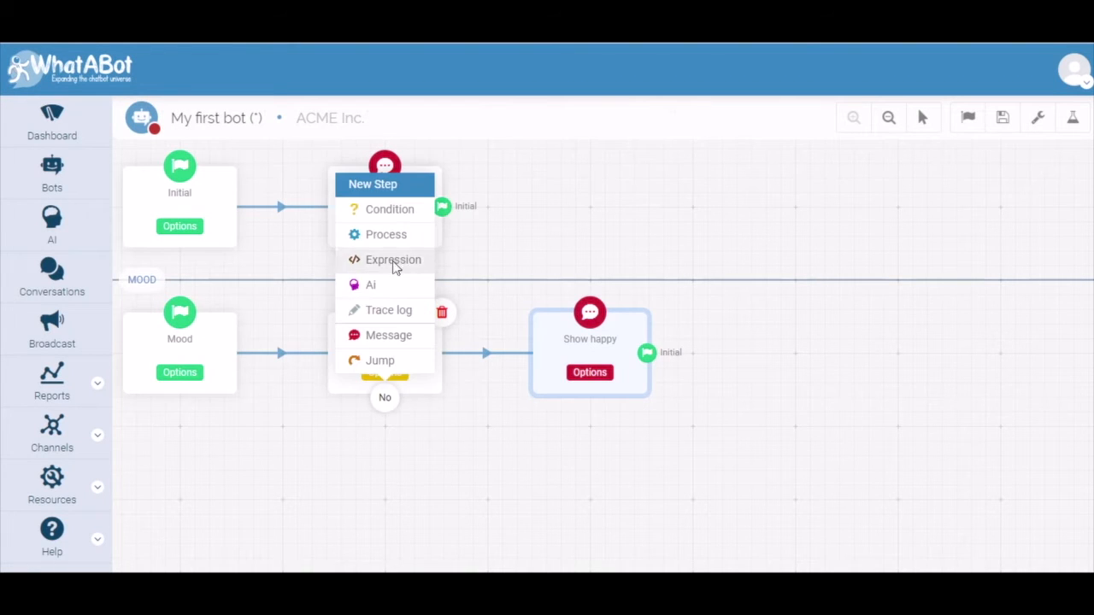
pyautogui.click(386, 211)
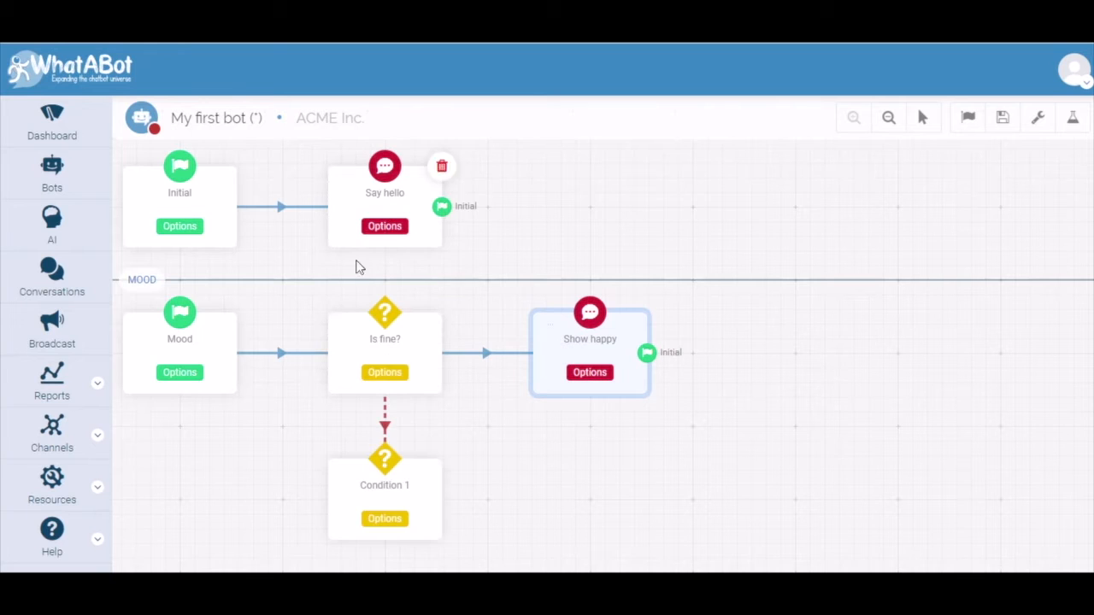
pyautogui.click(384, 519)
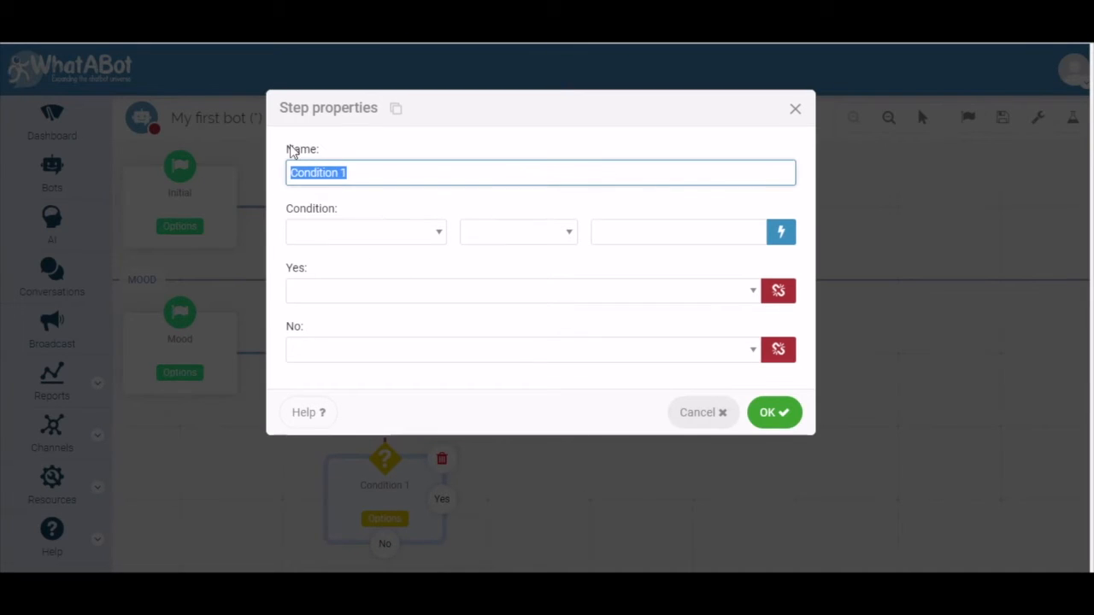
pyautogui.press('BackSpace')
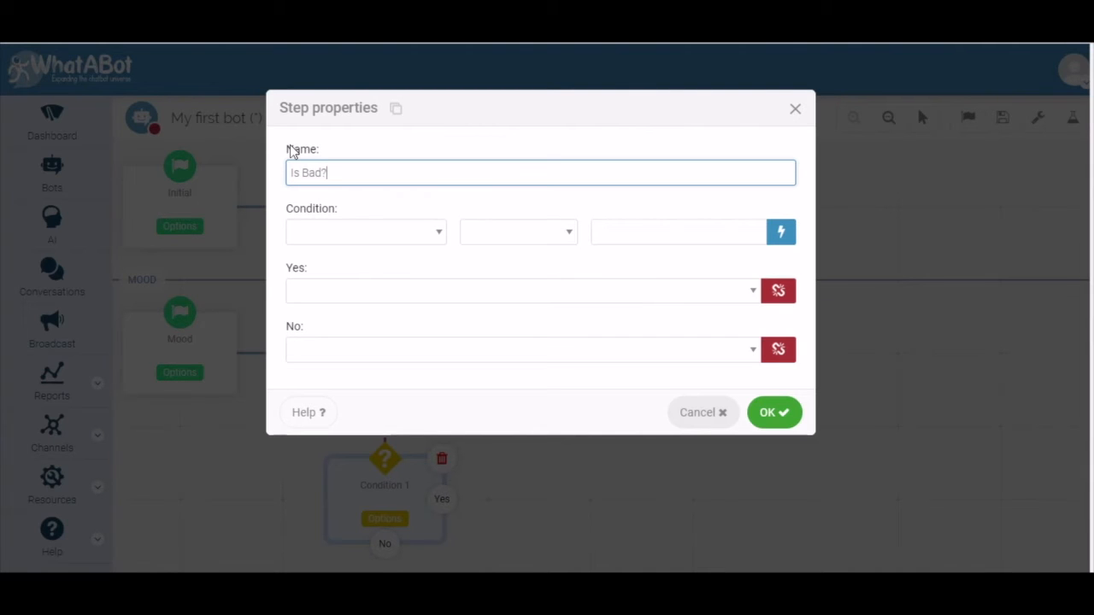
# - Set the "Is Bad?" condition to test msg.body with the "equals to" operator and confirm the step properties
pyautogui.click(444, 231)
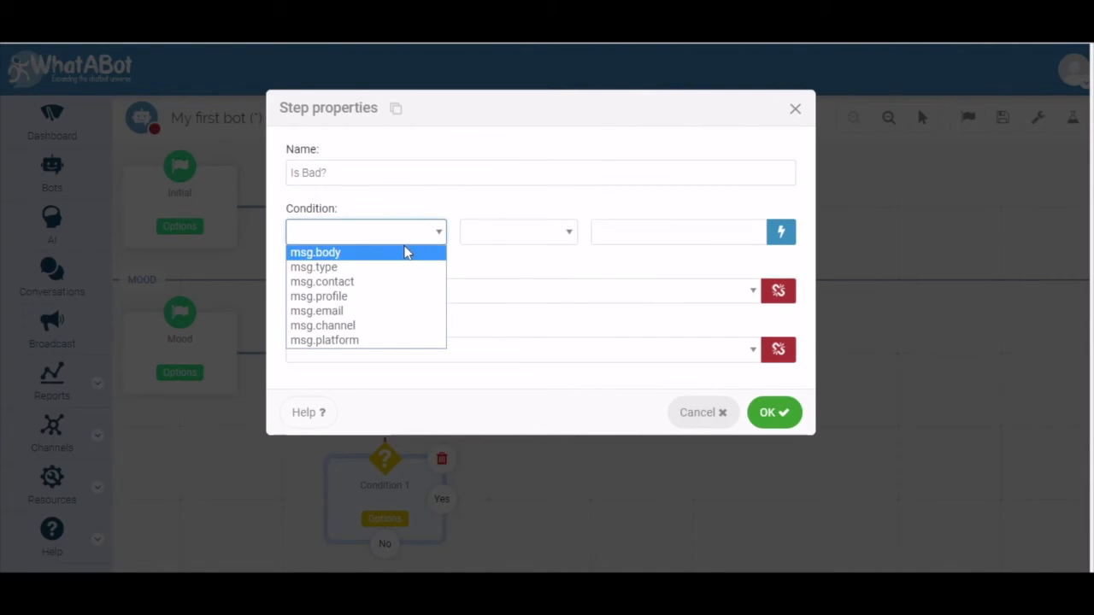
pyautogui.click(406, 252)
pyautogui.click(475, 231)
pyautogui.click(483, 251)
pyautogui.click(610, 235)
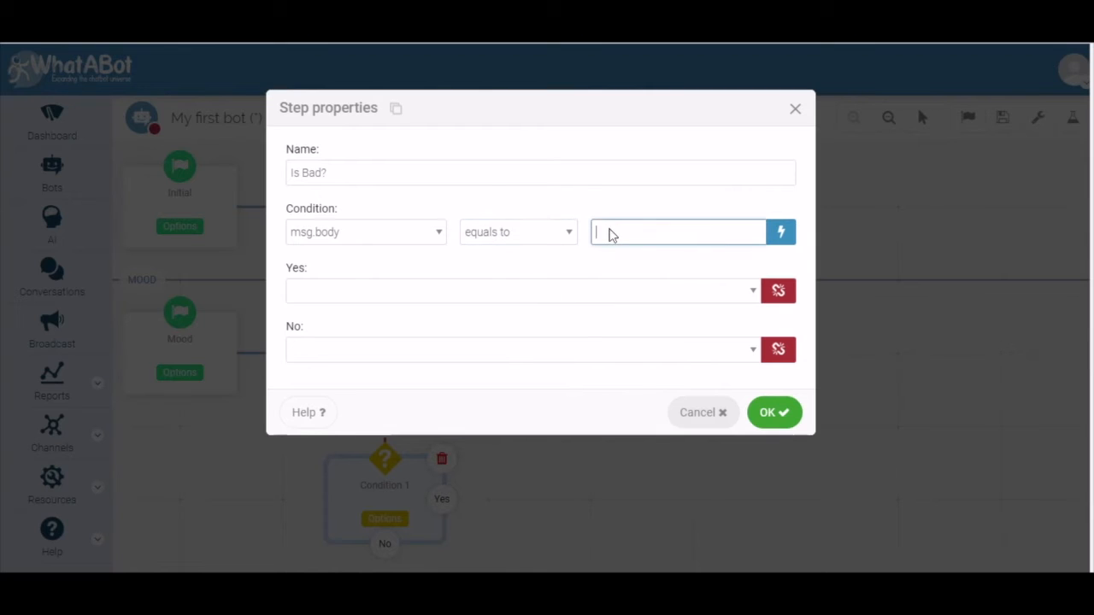
pyautogui.click(772, 414)
# - Add a Message step on the Yes branch of "Is Bad?" and name it "Show bad"
pyautogui.click(439, 500)
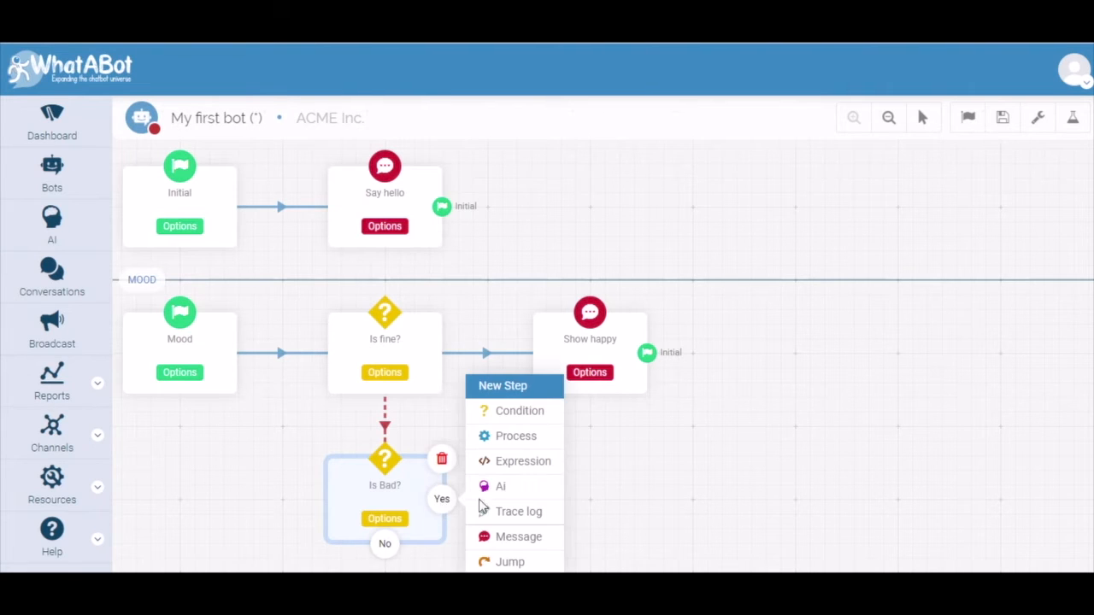
pyautogui.click(517, 536)
pyautogui.click(594, 519)
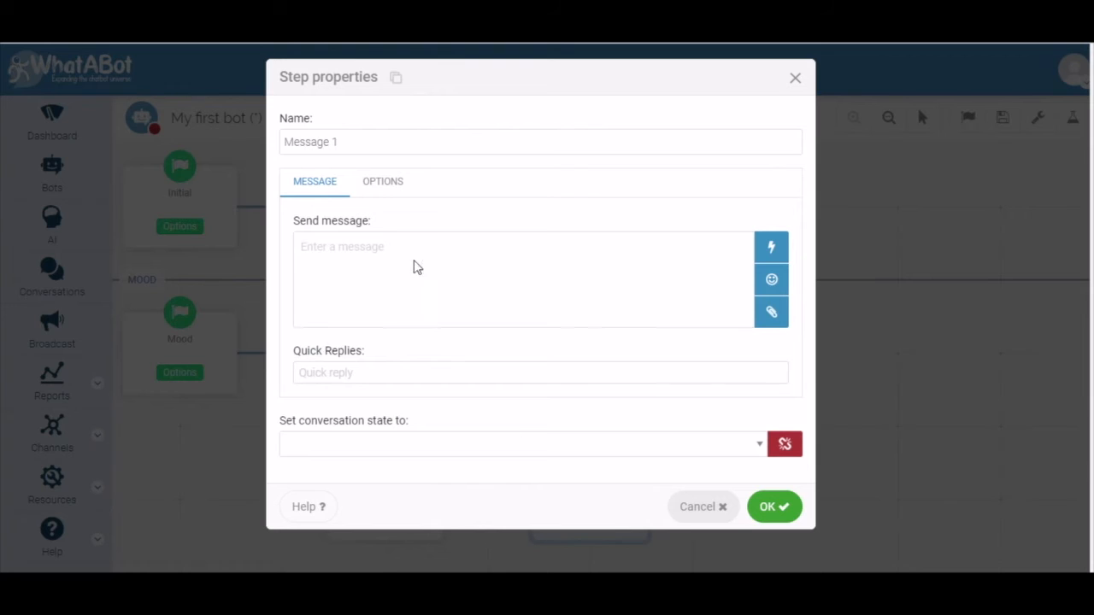
pyautogui.moveTo(352, 141); pyautogui.dragTo(192, 125)
pyautogui.write('Sho')
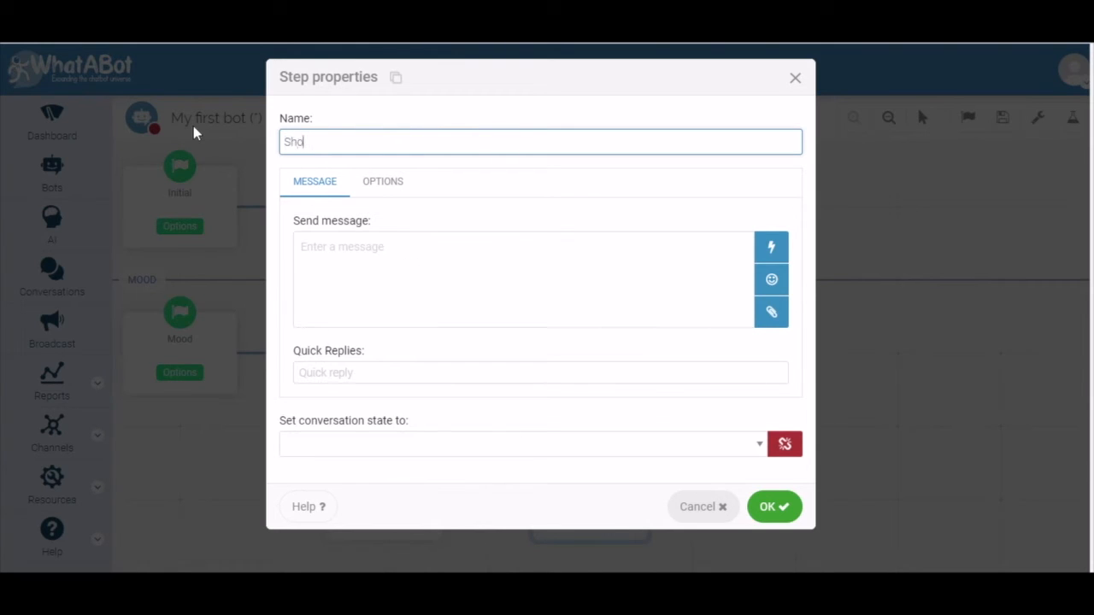
pyautogui.write('w bad')
# - Enter the message "Too bad to hear that!." in the "Show bad" step and set its conversation state to Initial
pyautogui.click(349, 252)
pyautogui.write('Too bad to hear that!')
pyautogui.click(369, 446)
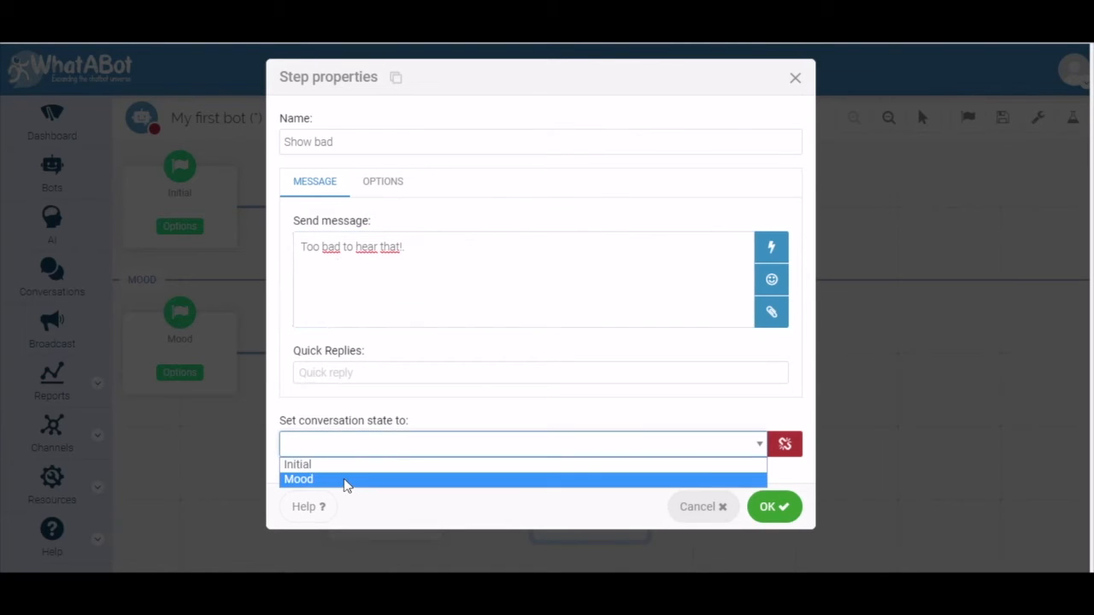
pyautogui.click(346, 469)
pyautogui.click(773, 506)
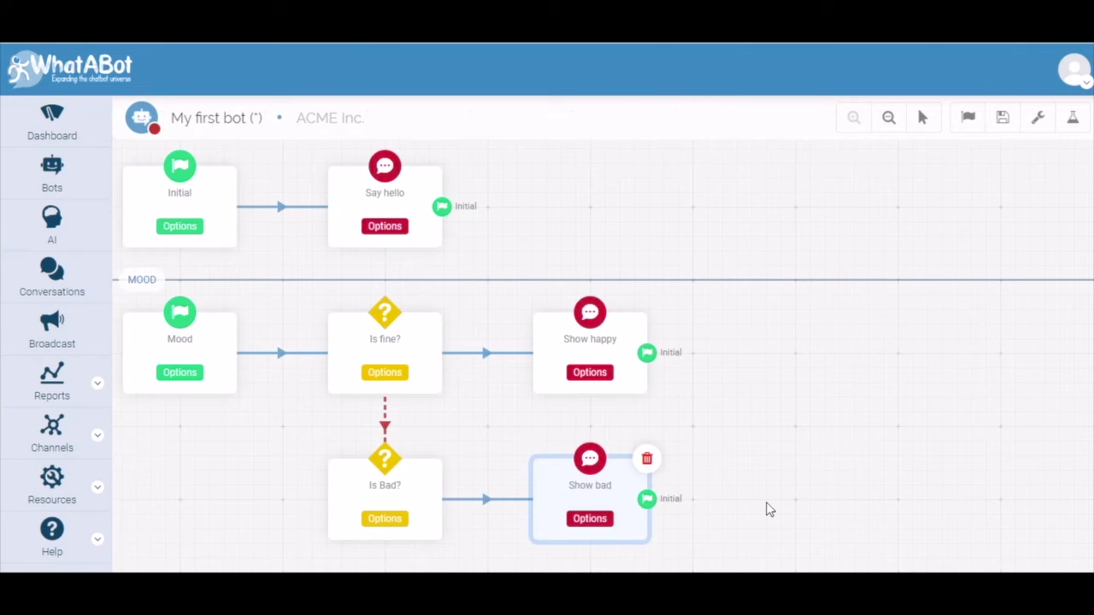
# - Add a Message step on the No branch of "Is Bad?" and name it "Show else"
pyautogui.click(384, 541)
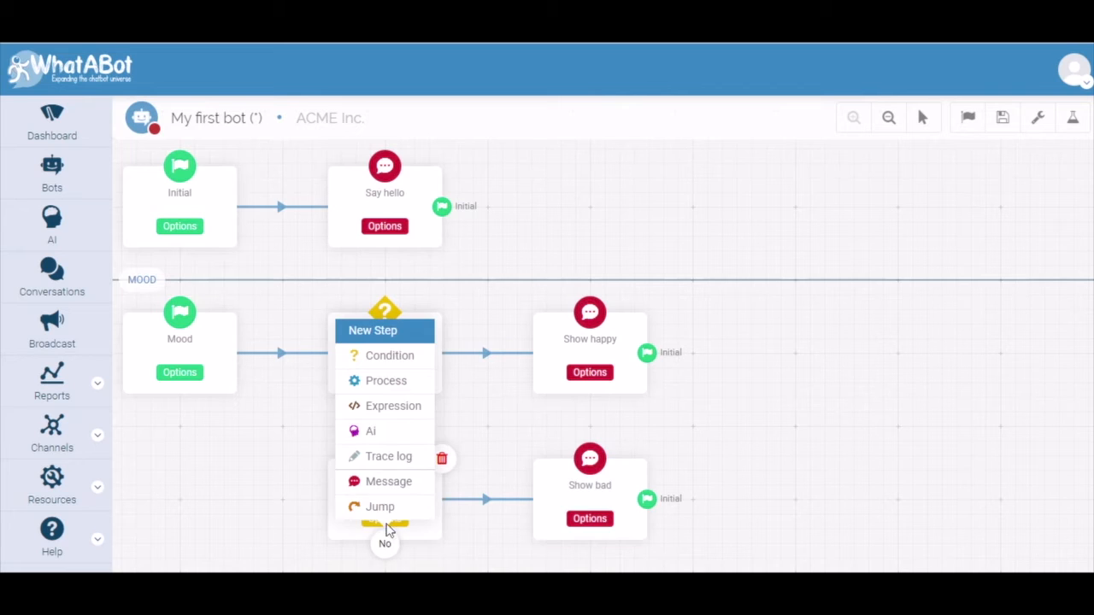
pyautogui.click(389, 490)
pyautogui.scroll(-2, 390, 492)
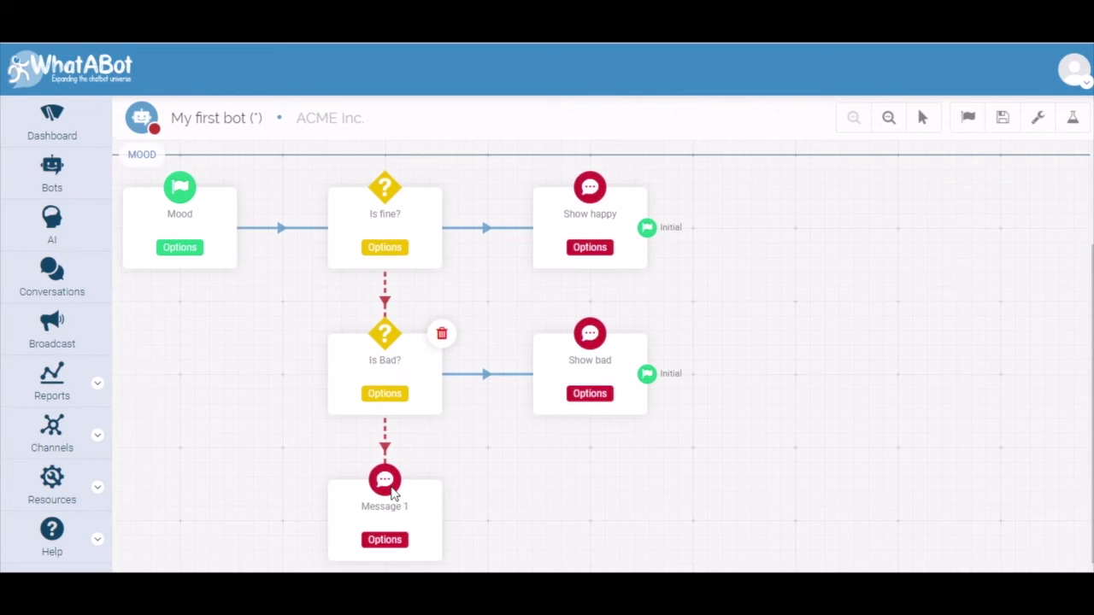
pyautogui.click(384, 539)
pyautogui.tripleClick(378, 143)
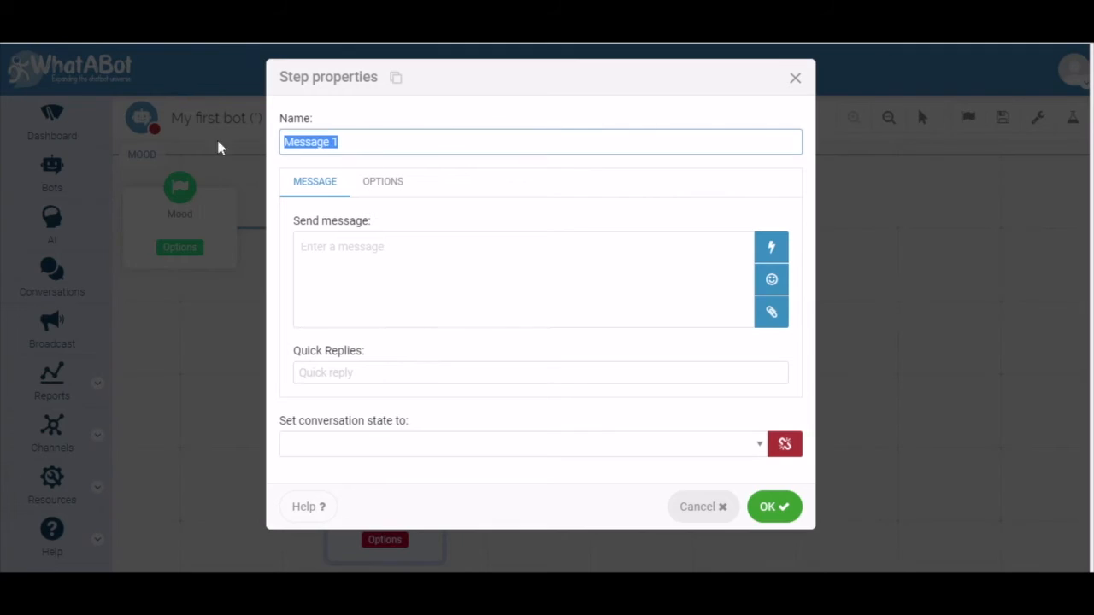
pyautogui.write('Show else')
# - Enter "What do you want to do to get better that mood?" as the "Show else" message and set its conversation state to Initial
pyautogui.click(373, 249)
pyautogui.write('What do you want to do to get better that mood?')
pyautogui.click(452, 444)
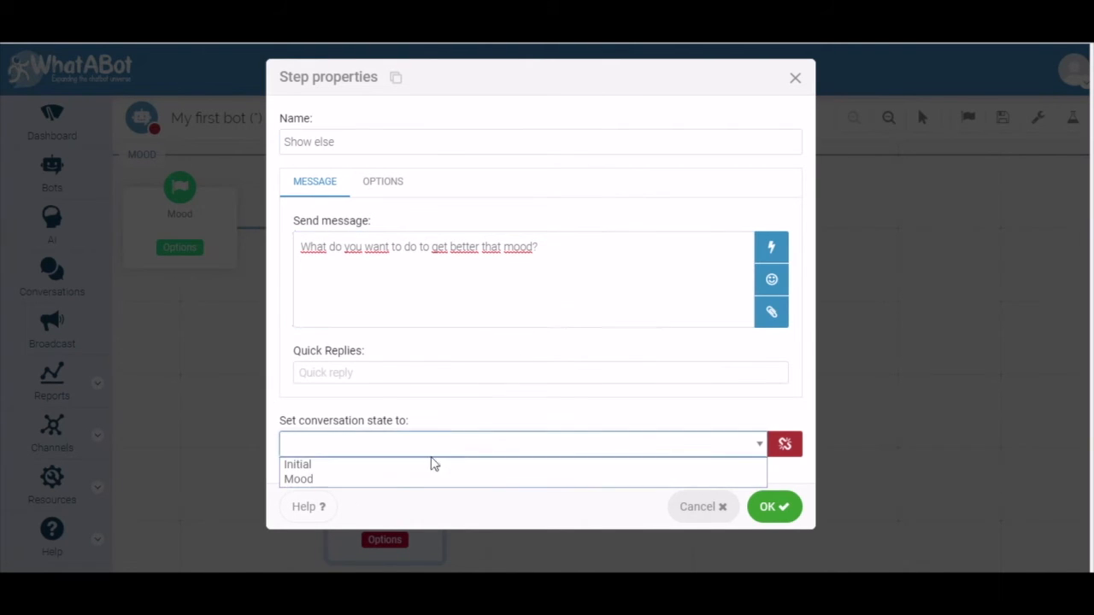
pyautogui.click(354, 466)
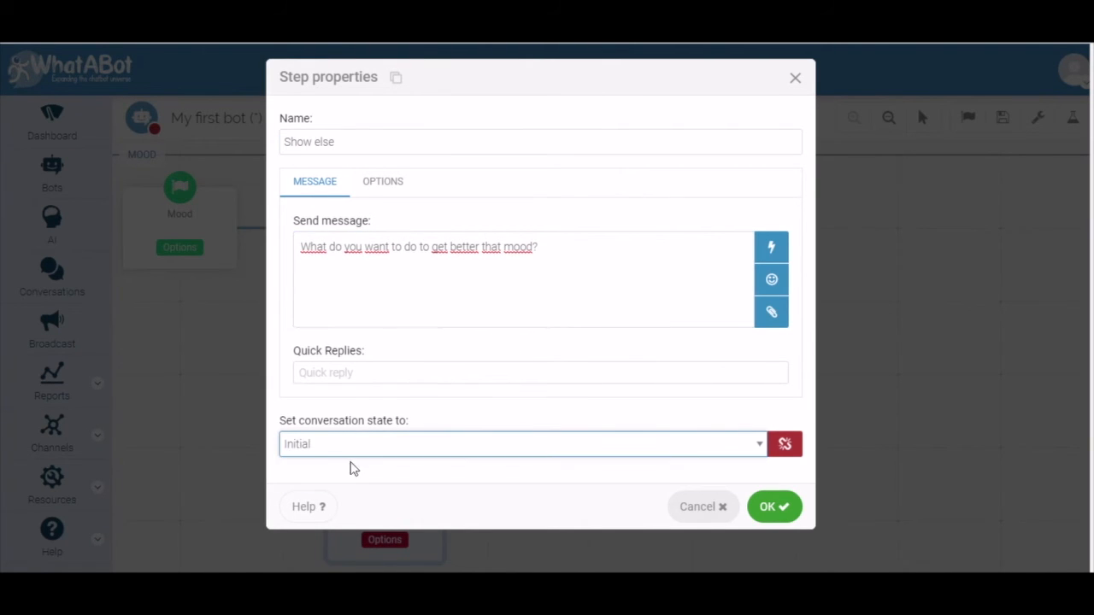
pyautogui.click(770, 508)
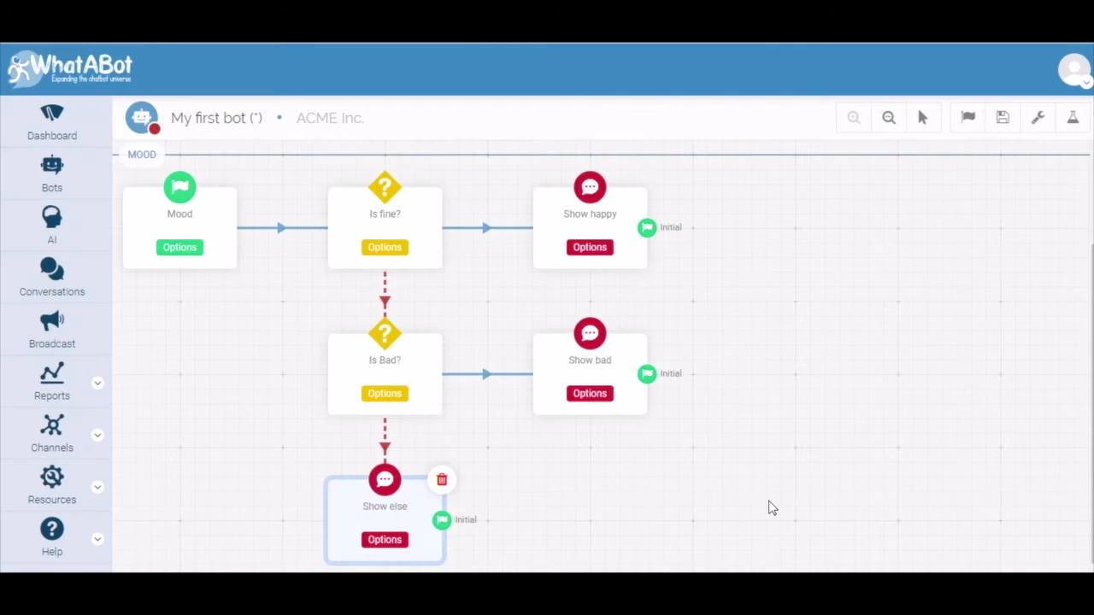
# - Change the conversation state set by the "Say hello" message step to Mood
pyautogui.scroll(3, 645, 459)
pyautogui.click(395, 229)
pyautogui.click(384, 448)
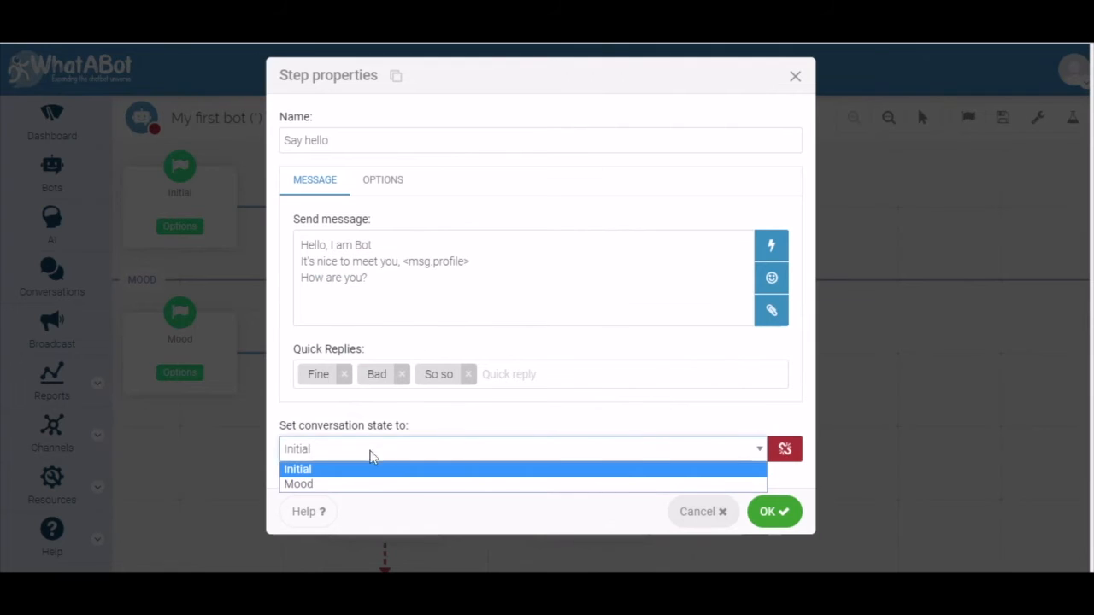
pyautogui.click(314, 484)
pyautogui.click(752, 512)
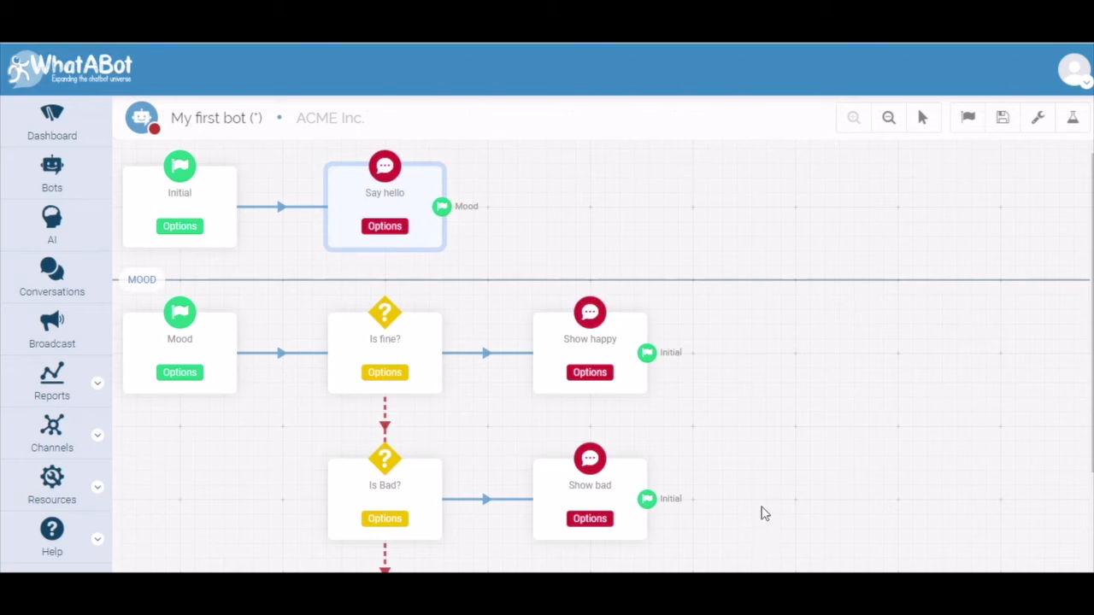
# - Switch the bot's status to Production and save the bot properties
pyautogui.click(241, 121)
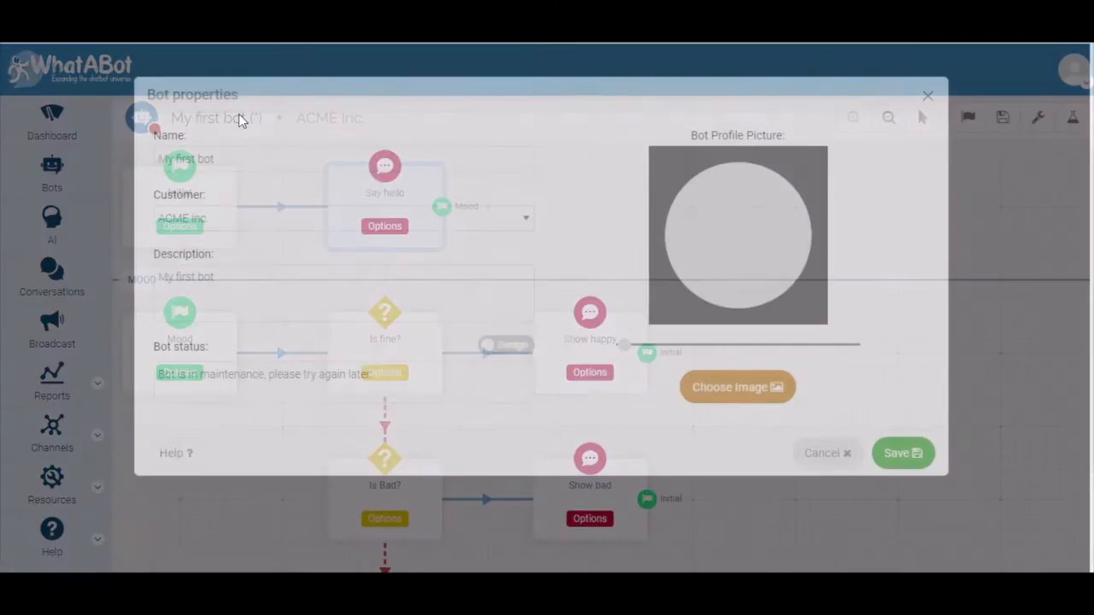
pyautogui.click(502, 347)
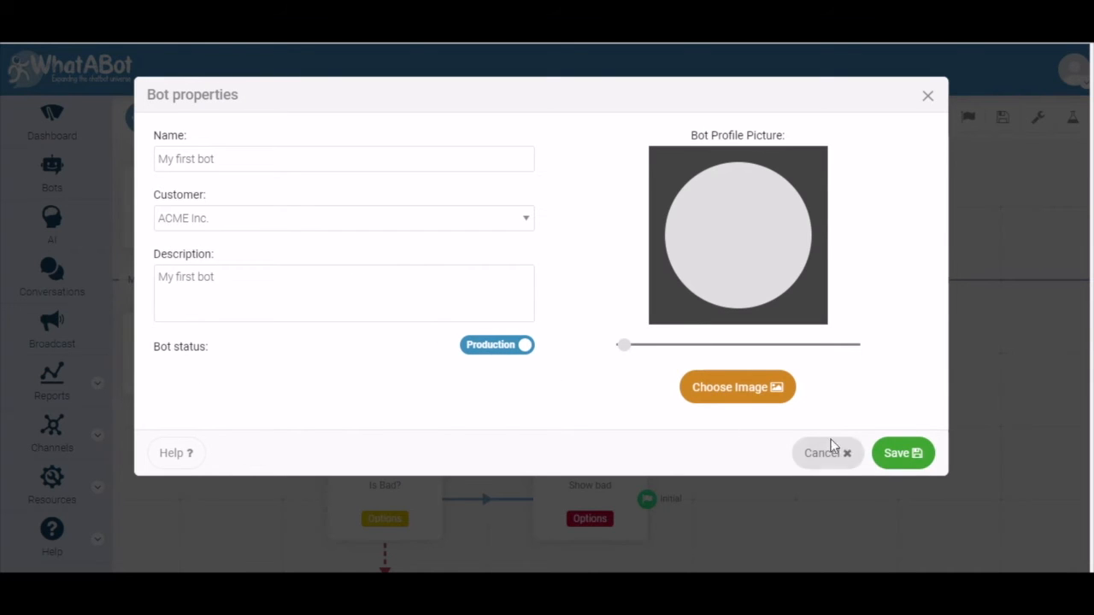
pyautogui.click(897, 452)
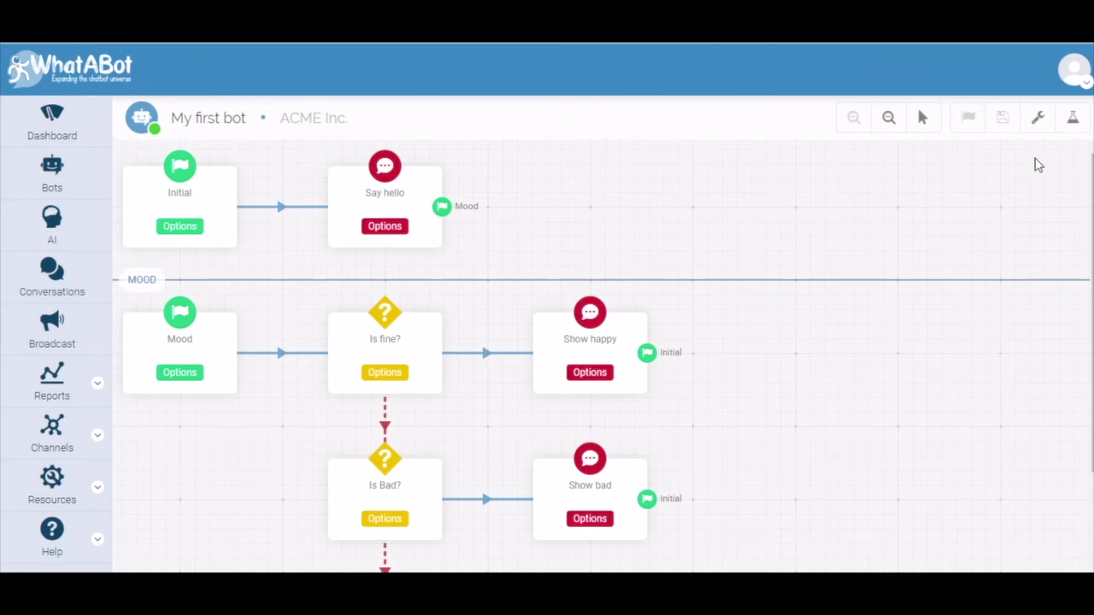
# - Test the mood flow by sending "Hello" and answering with the quick reply "Fine", and close the test chat
pyautogui.click(1073, 118)
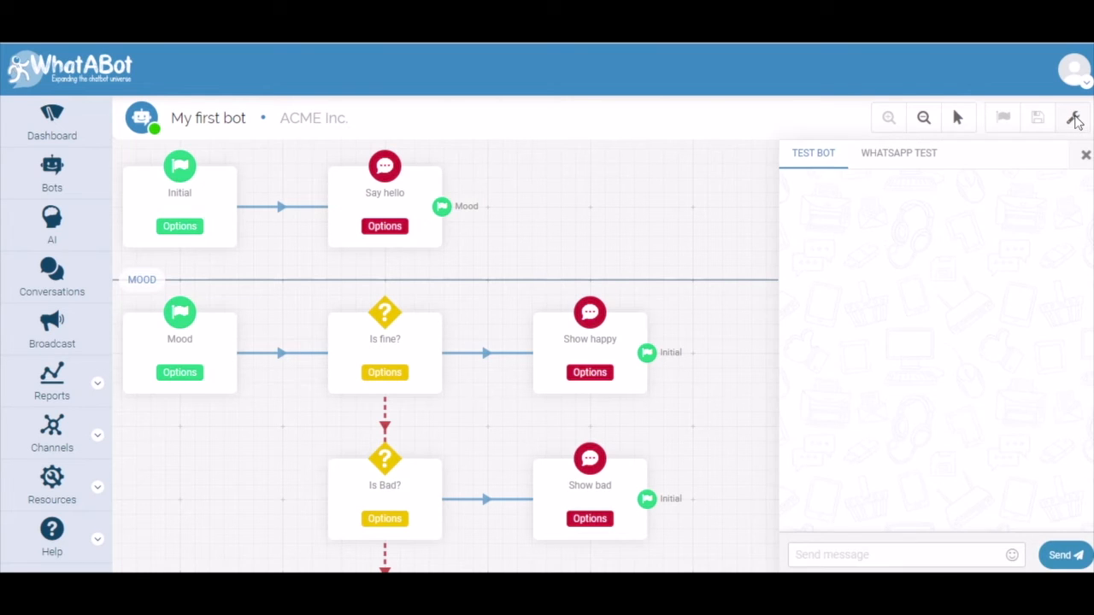
pyautogui.click(816, 553)
pyautogui.write('Hello')
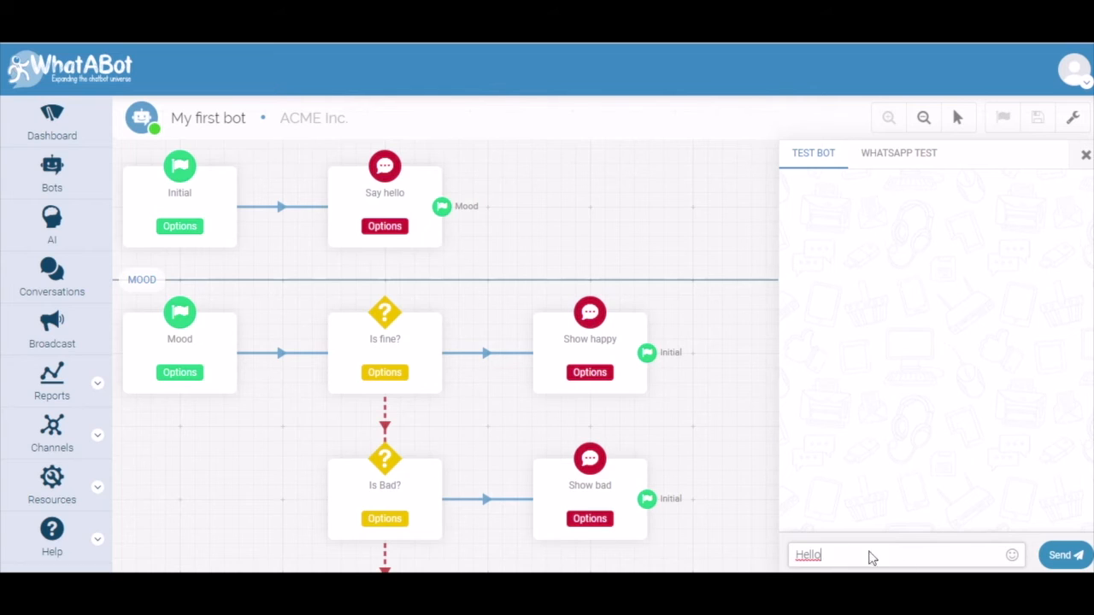
pyautogui.click(1061, 555)
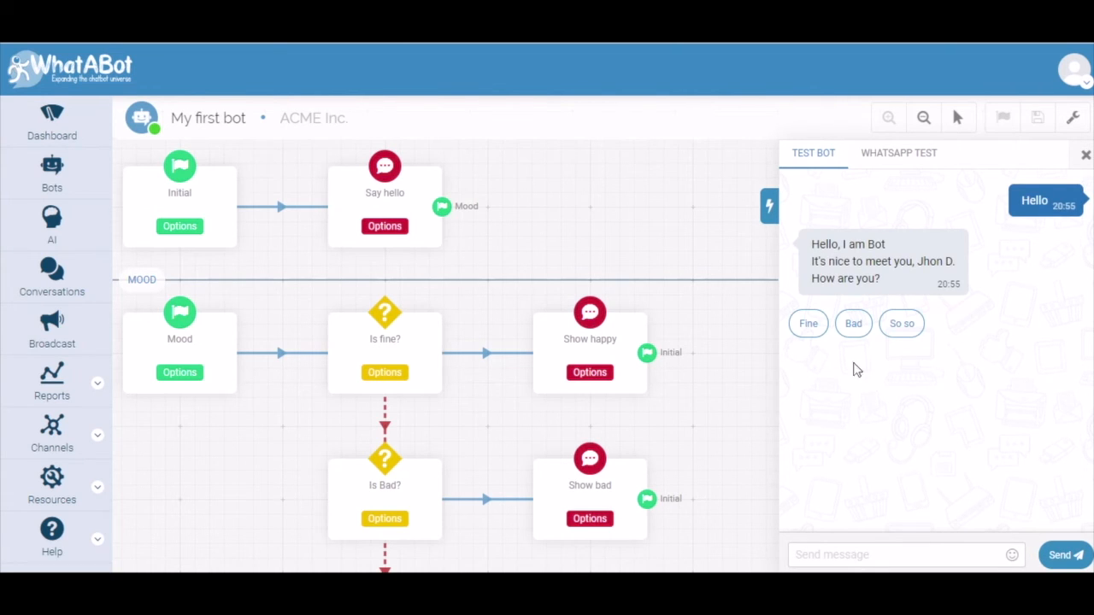
pyautogui.click(807, 324)
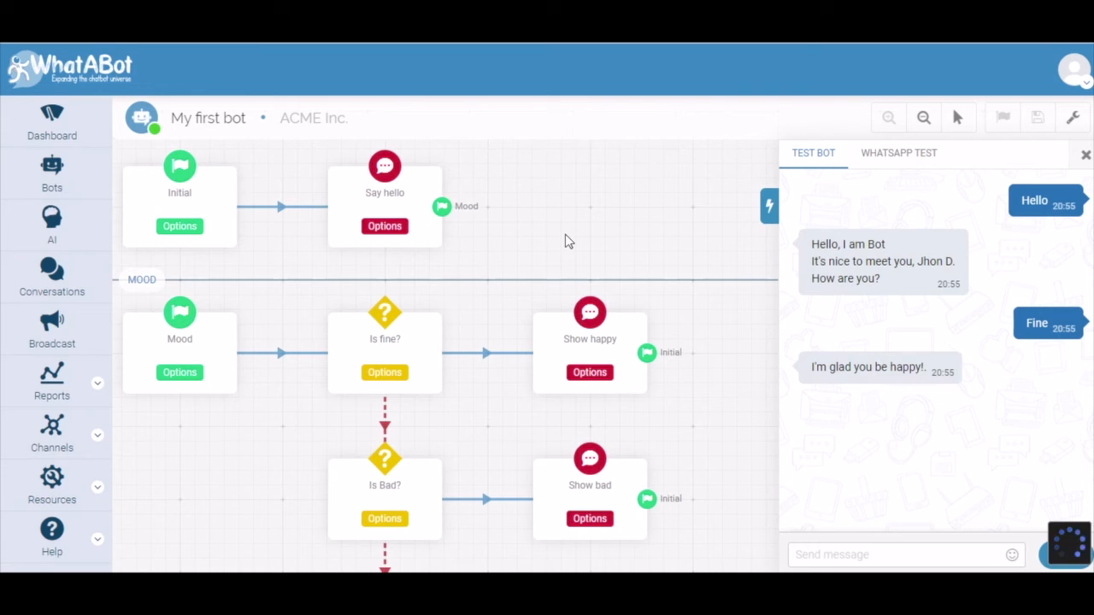
pyautogui.click(1085, 154)
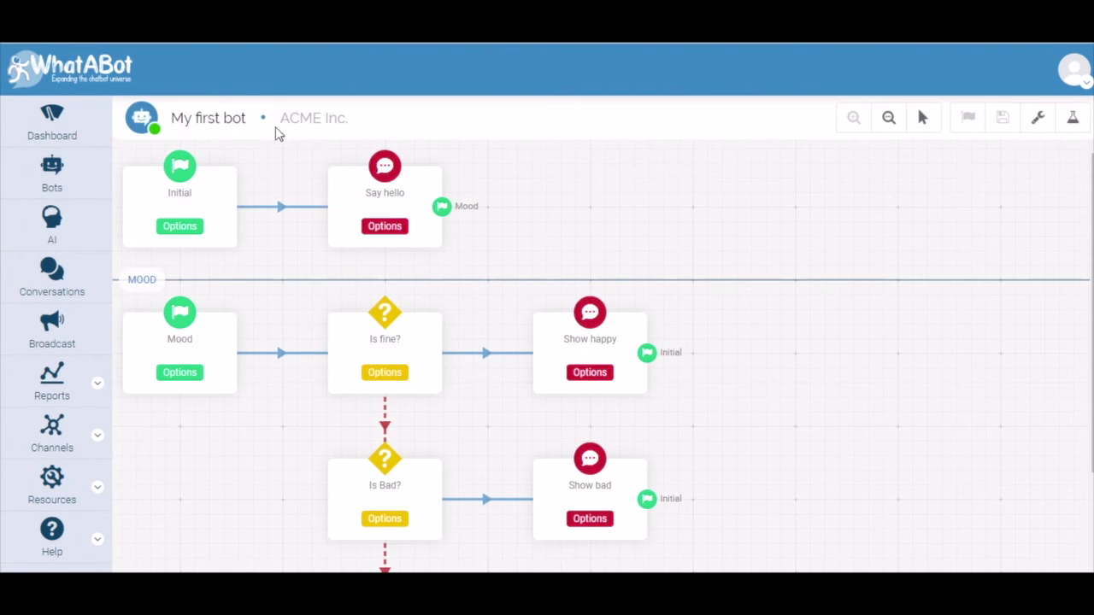
# - Return the bot to Design status and save its properties
pyautogui.click(229, 120)
pyautogui.click(483, 344)
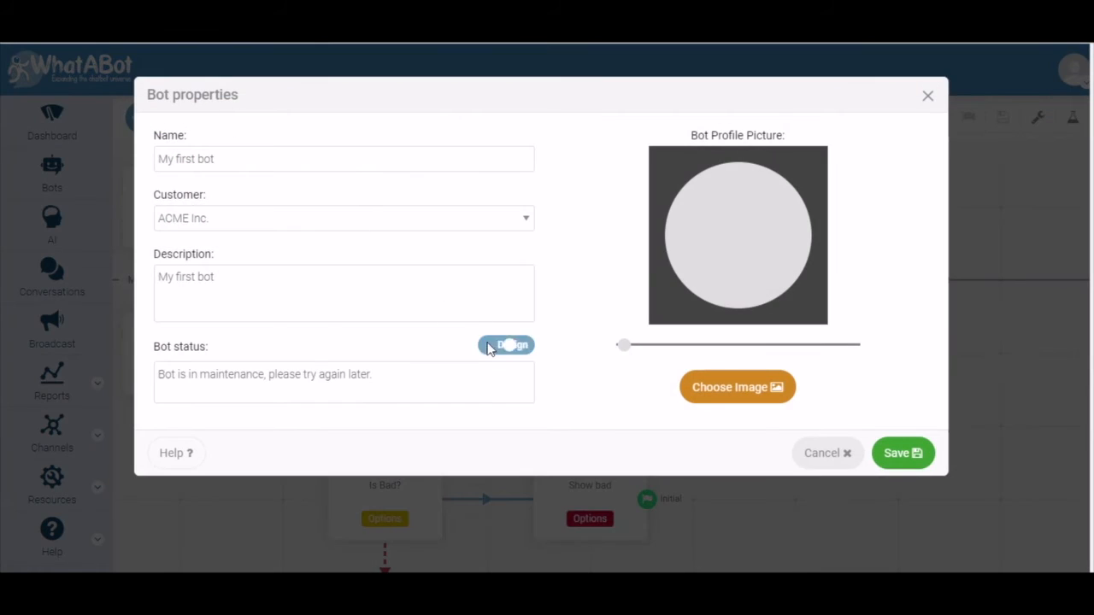
pyautogui.click(899, 454)
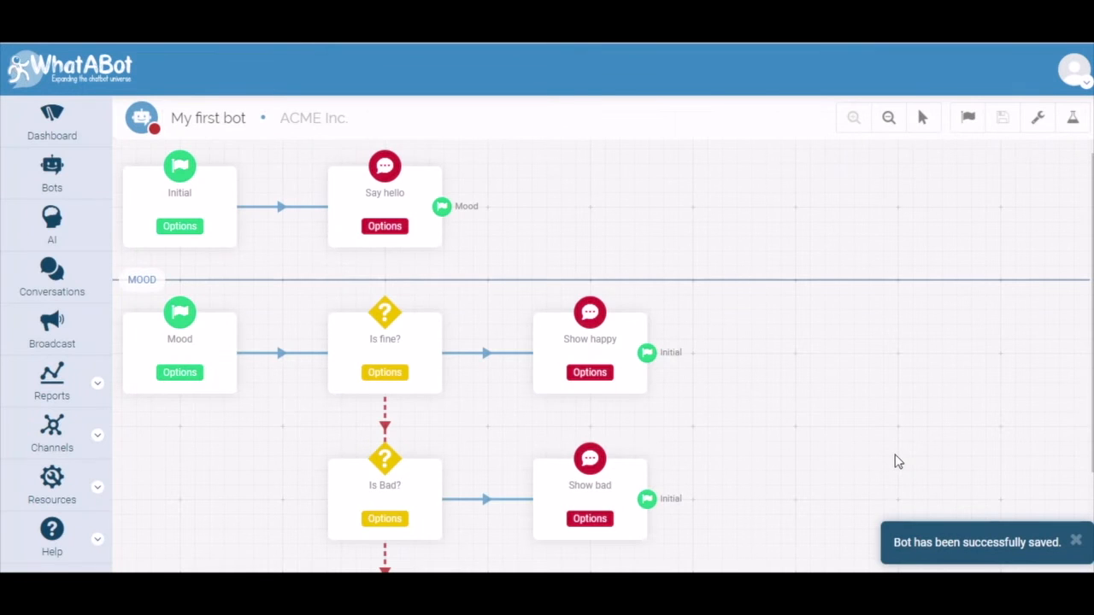
# - Detach the "Say hello" step from Initial, move it farther along the row, and add an Expression step after Initial
pyautogui.moveTo(282, 211)
pyautogui.click(282, 210)
pyautogui.moveTo(385, 202); pyautogui.dragTo(694, 205)
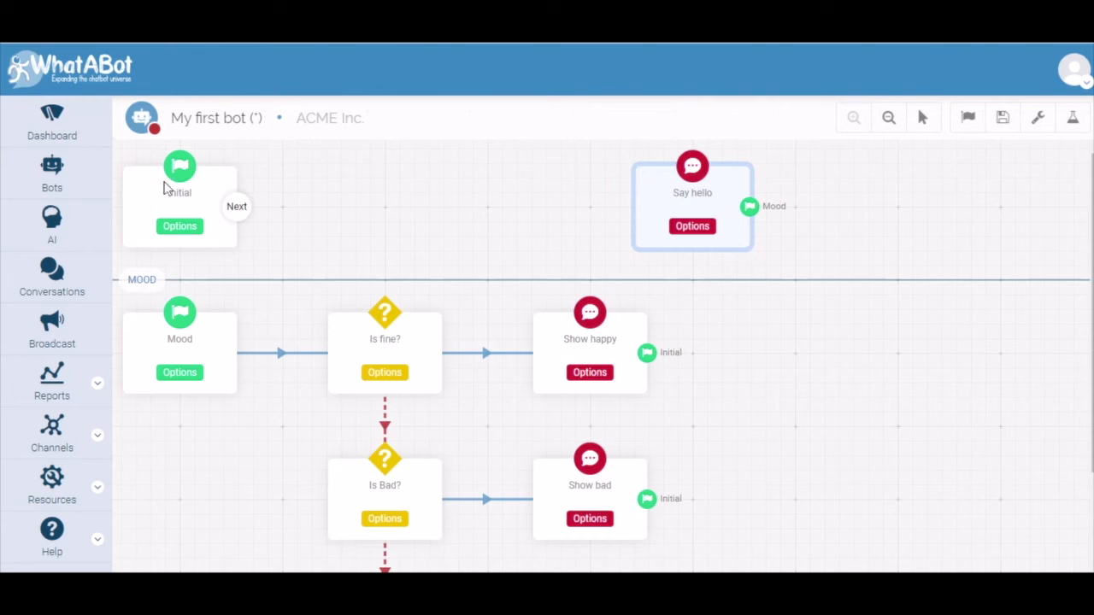
pyautogui.click(237, 209)
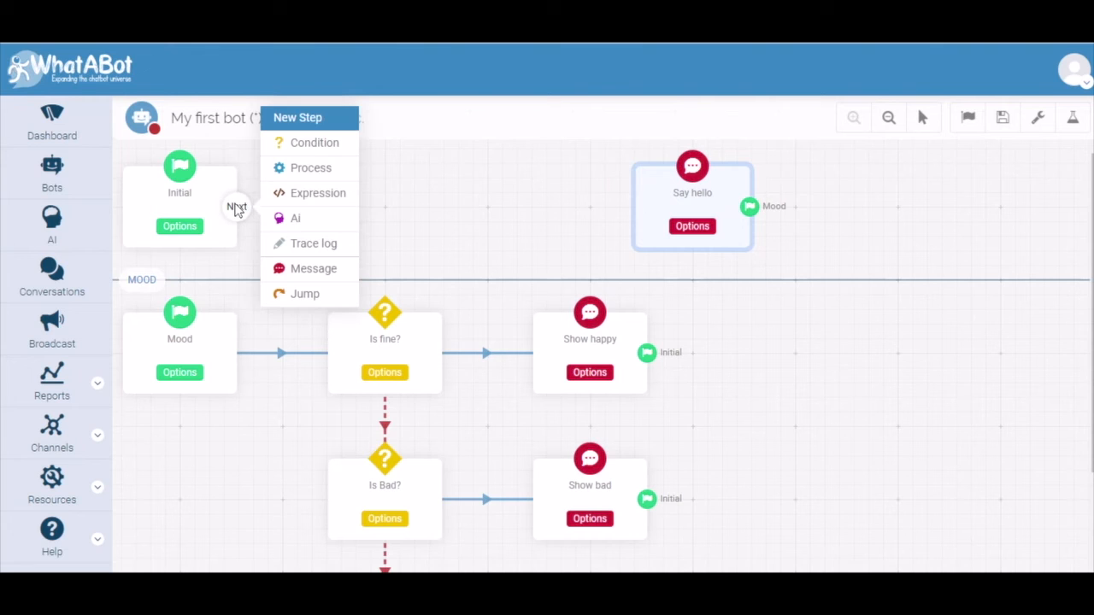
pyautogui.click(307, 194)
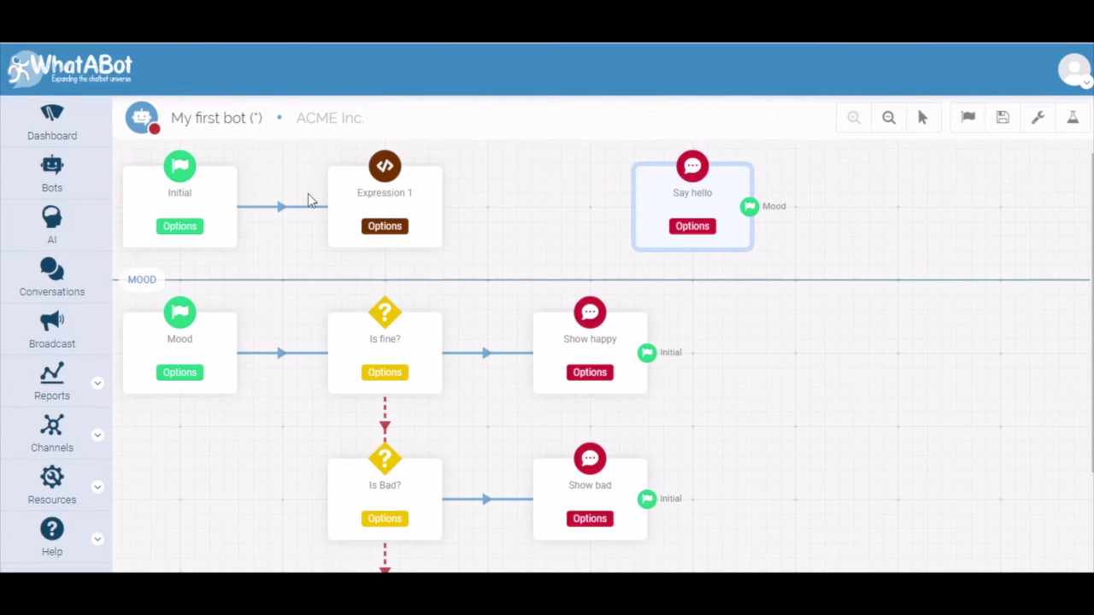
# - Name the new expression step "Get greeting" and set its conversation variable to chat.greeting
pyautogui.click(389, 227)
pyautogui.moveTo(359, 159); pyautogui.dragTo(259, 158)
pyautogui.write('Get greeting')
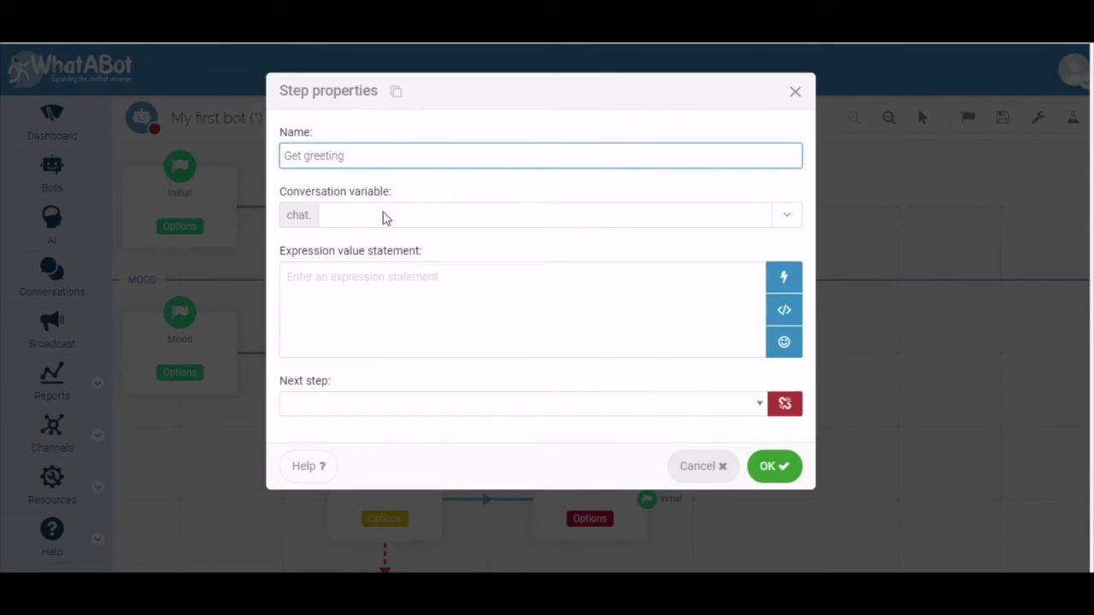
pyautogui.click(383, 216)
pyautogui.write('greeting')
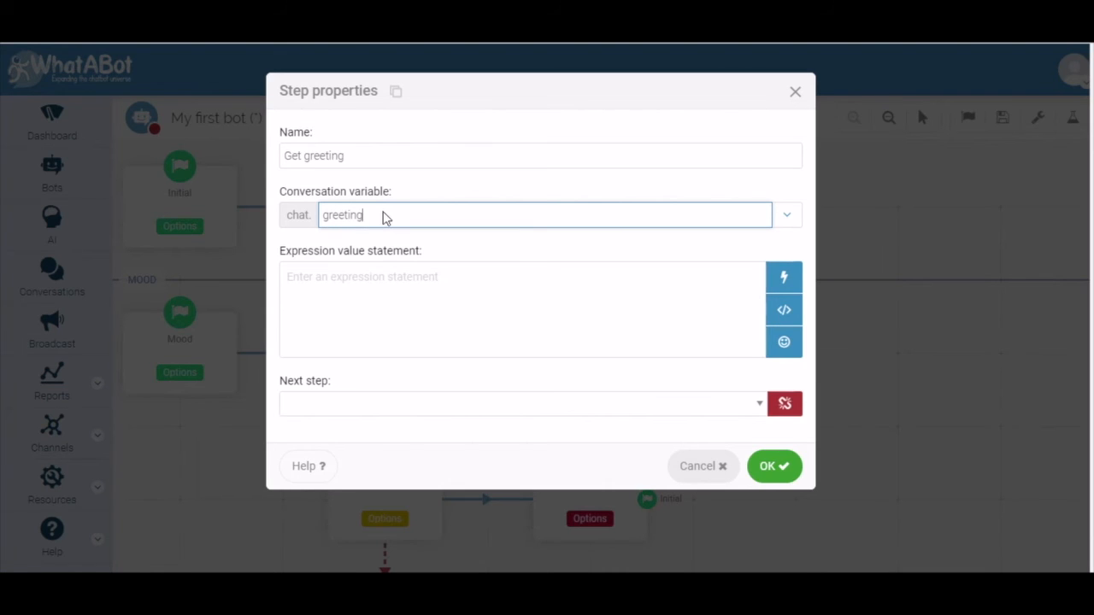
# - Start the expression value with an Iif function that tests Hour(Now)<12 and returns "morning" when true
pyautogui.click(328, 292)
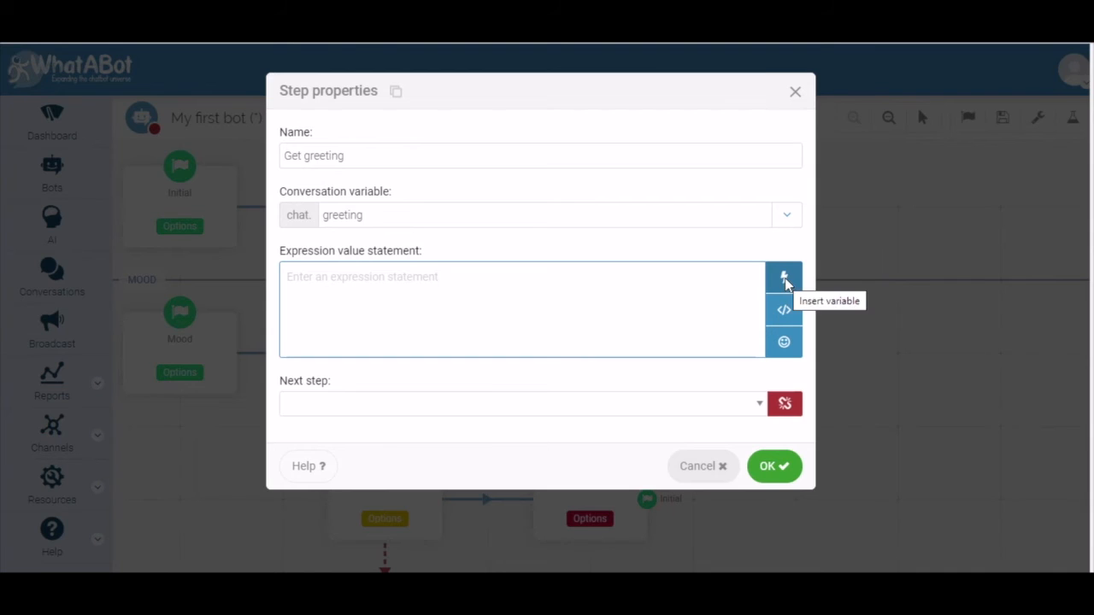
pyautogui.click(784, 311)
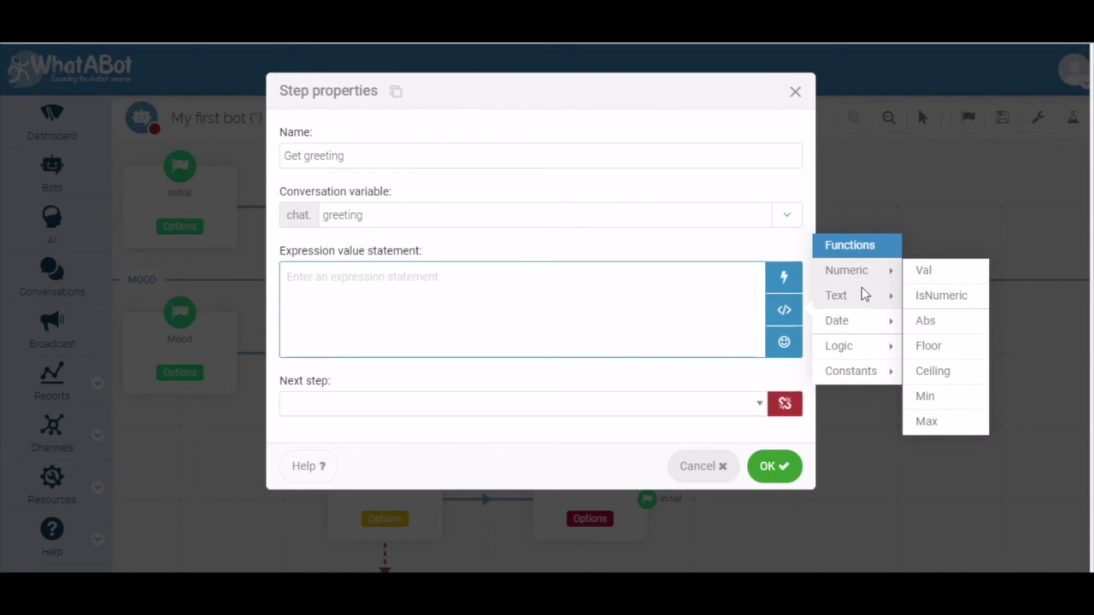
pyautogui.moveTo(863, 319)
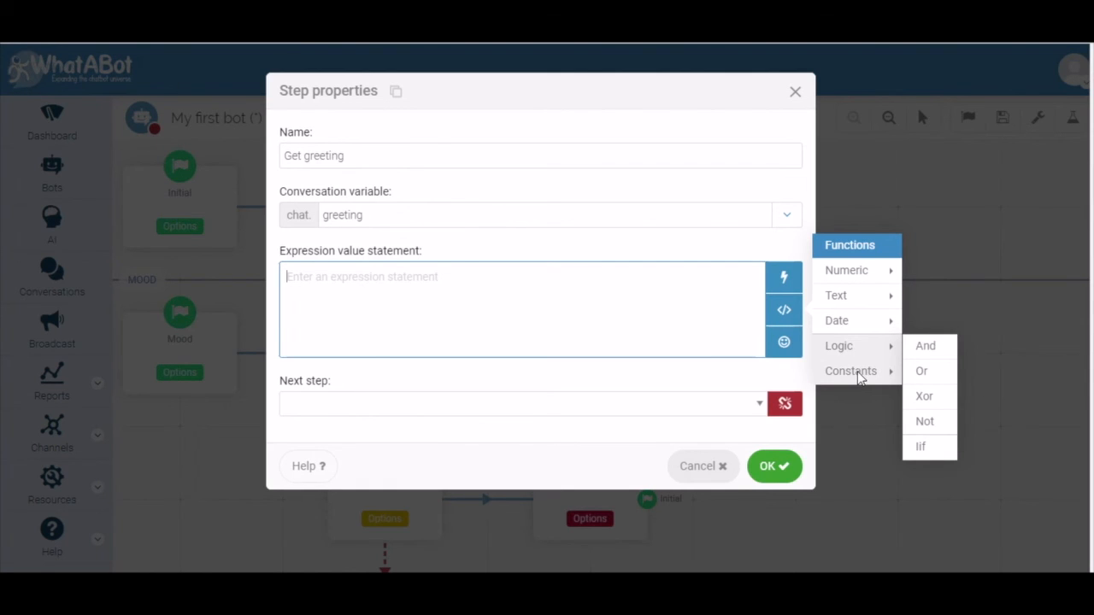
pyautogui.moveTo(859, 378)
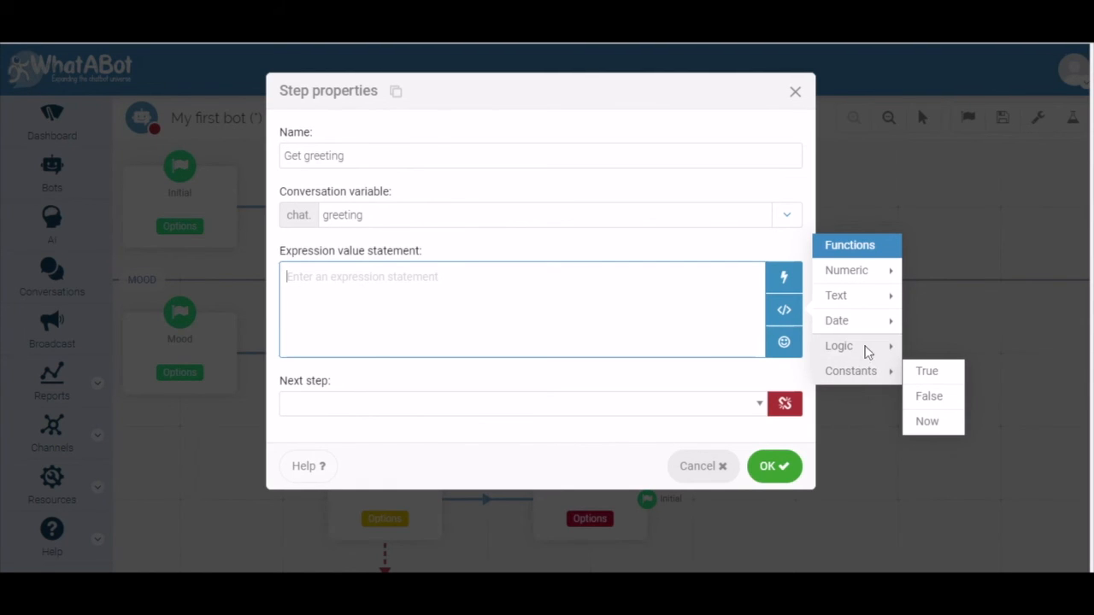
pyautogui.moveTo(867, 349)
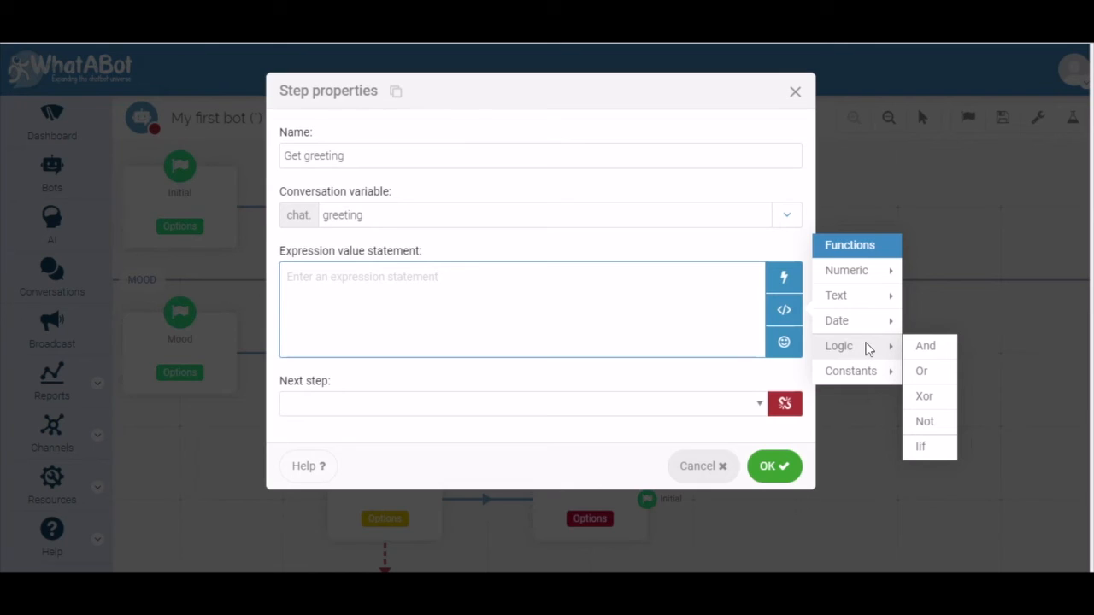
pyautogui.click(928, 449)
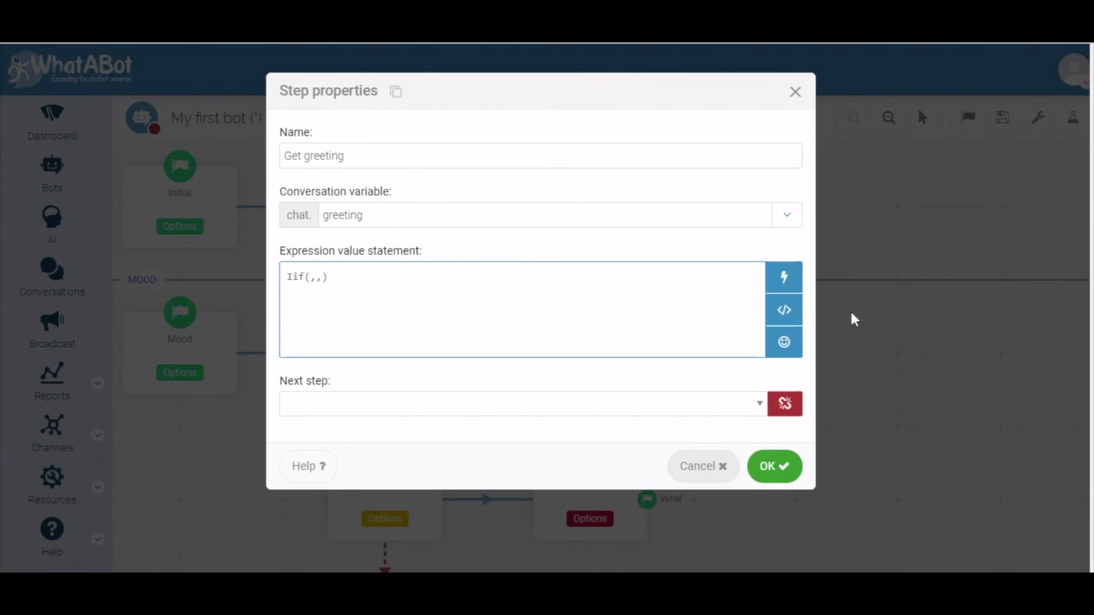
pyautogui.click(784, 311)
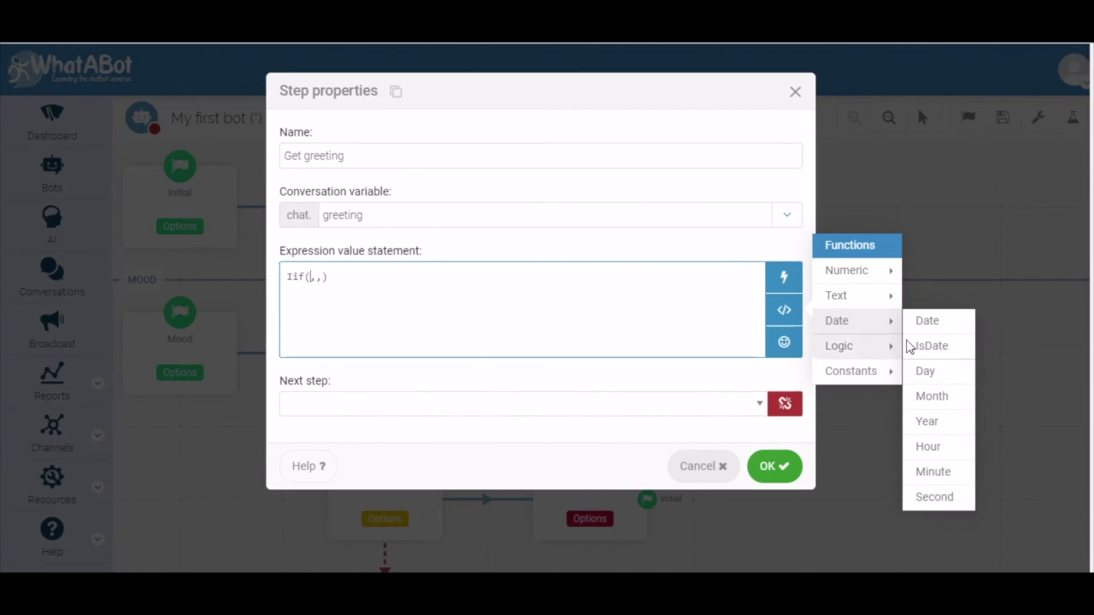
pyautogui.click(927, 447)
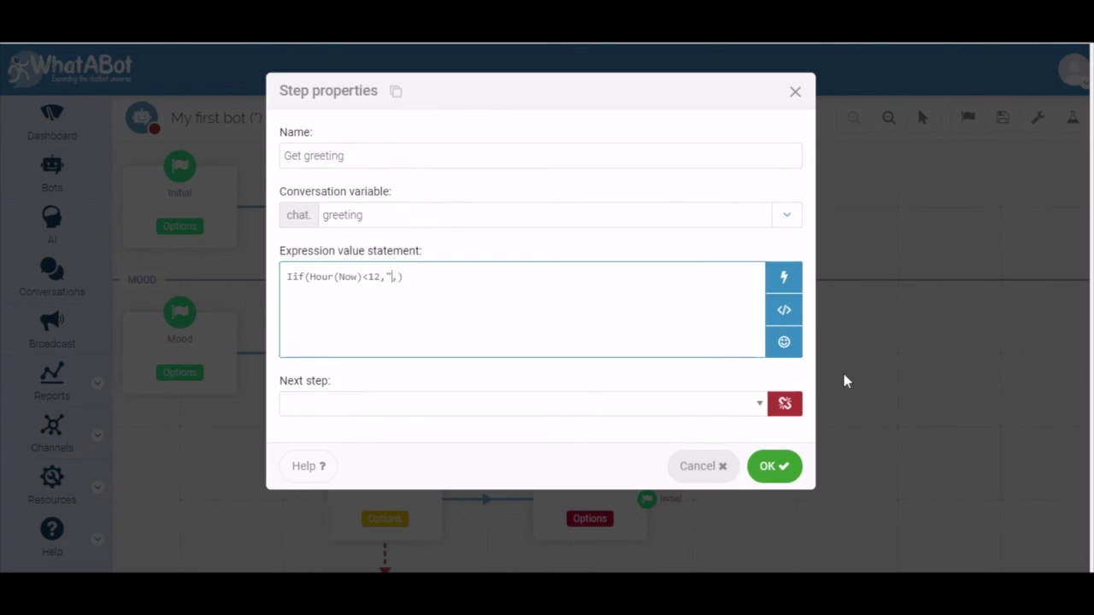
pyautogui.write('"moring')
# - Nest a second Iif function as the false result of the first one, with the condition Hour(Now)<18
pyautogui.click(782, 311)
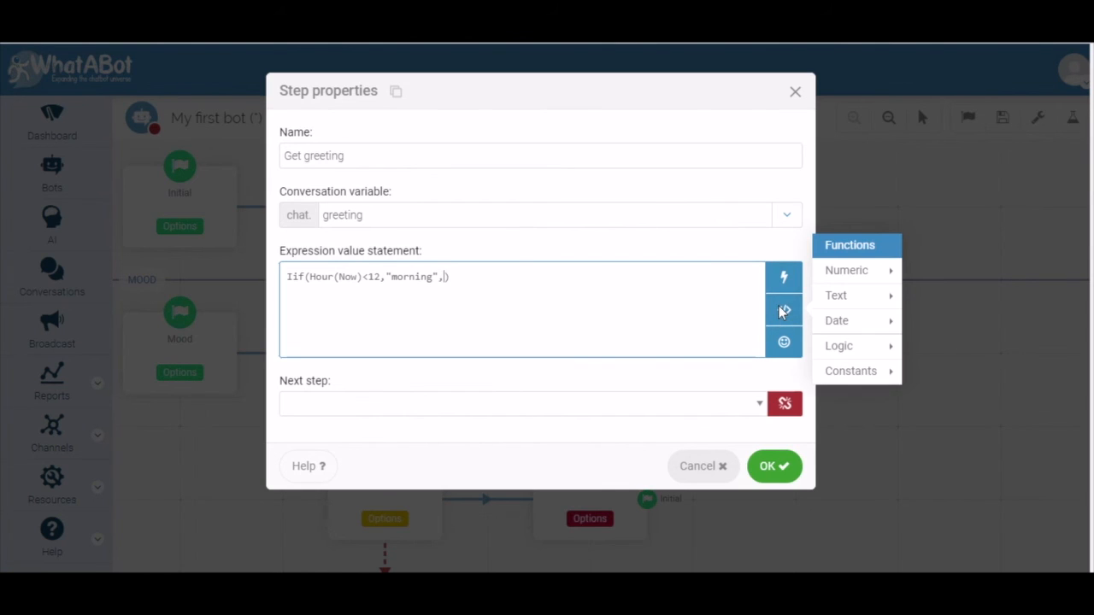
pyautogui.moveTo(875, 345)
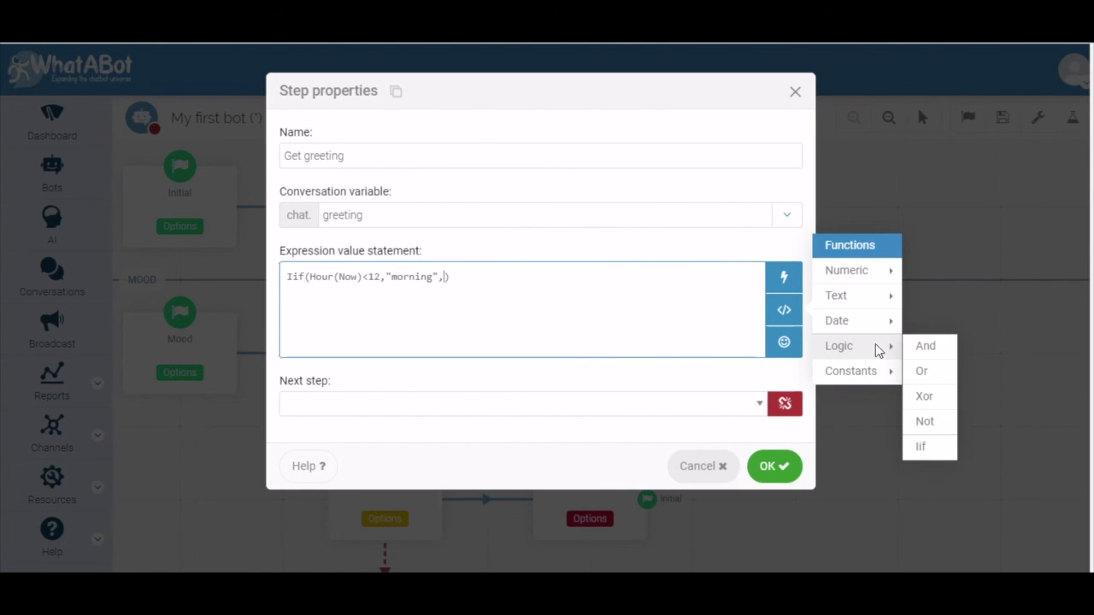
pyautogui.click(922, 448)
pyautogui.click(784, 309)
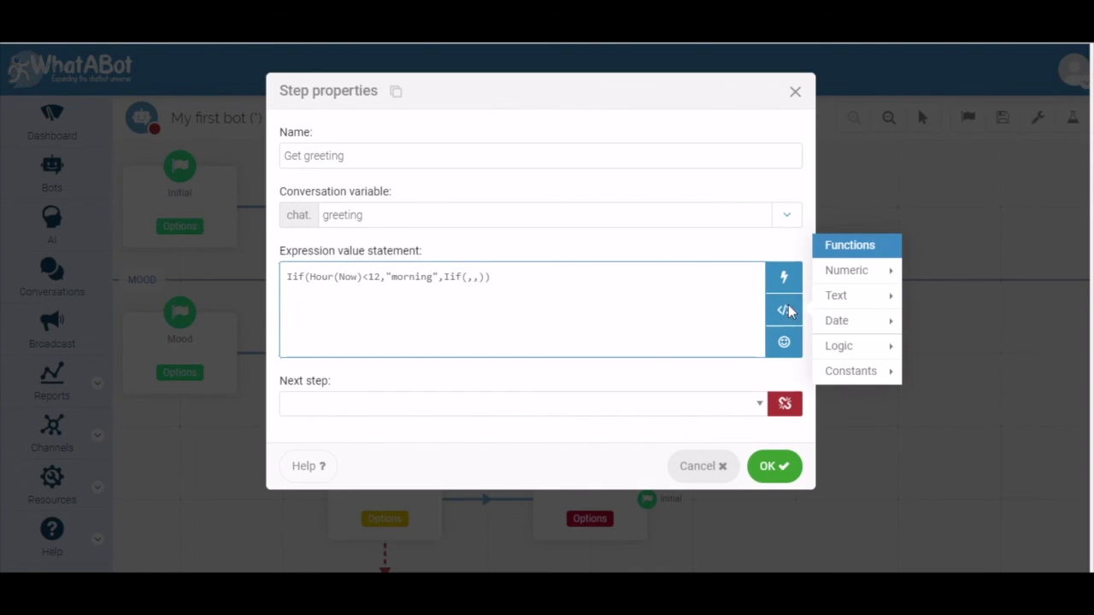
pyautogui.moveTo(861, 319)
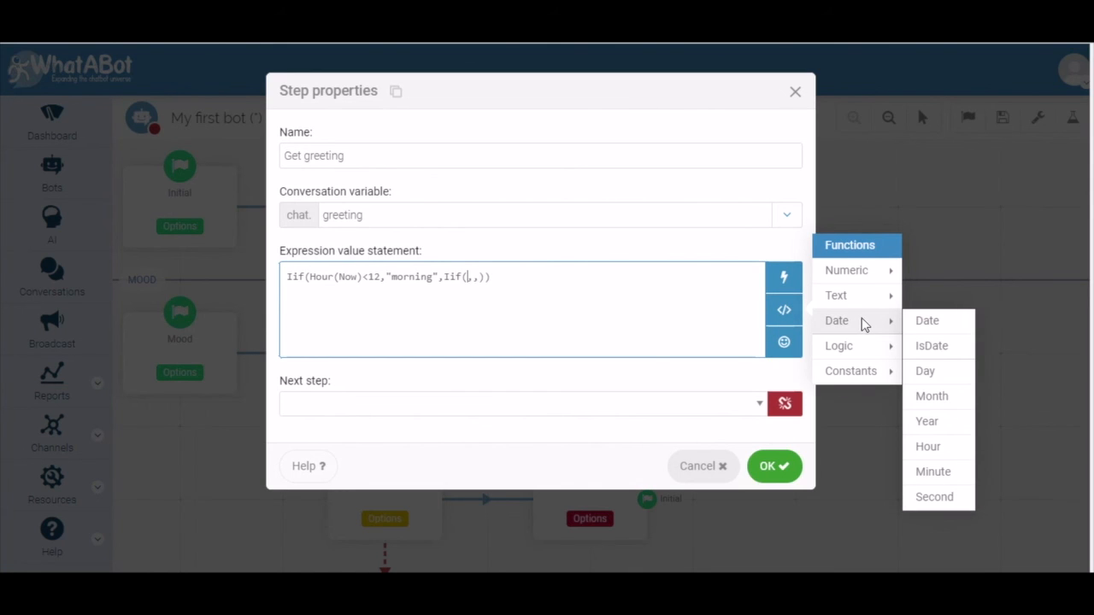
pyautogui.click(939, 443)
pyautogui.click(784, 311)
pyautogui.write('Now')
pyautogui.press('Right')
pyautogui.write('<18')
pyautogui.press('Right')
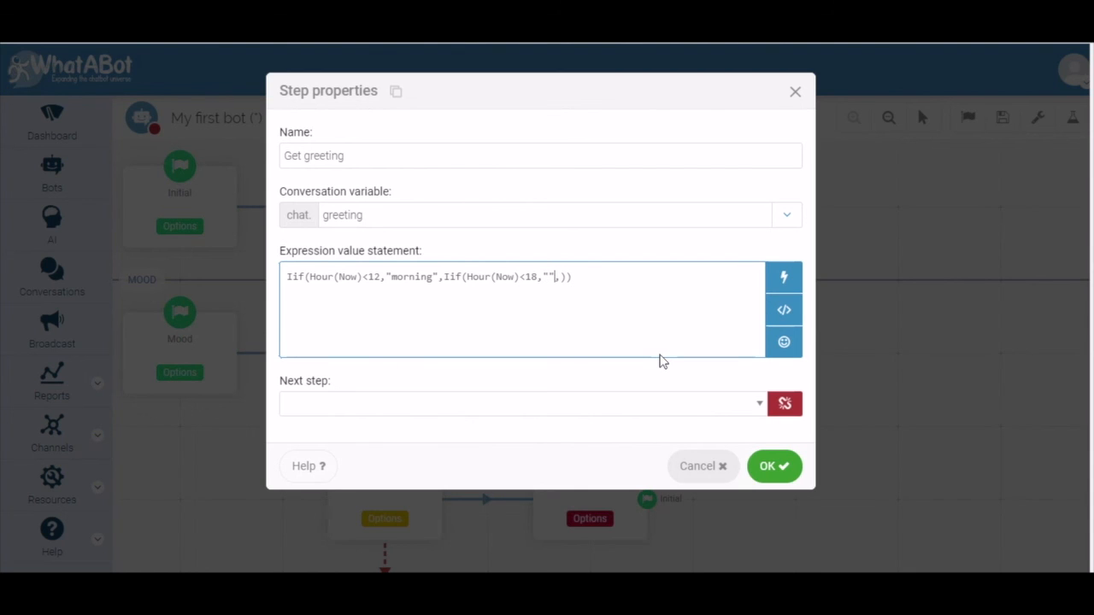
# - Complete the nested Iif with "afternoon" as true result and "evening" as false result, and accept the step properties
pyautogui.write('afternoon')
pyautogui.press('Right')
pyautogui.press('Right')
pyautogui.write('"evening"')
pyautogui.click(767, 470)
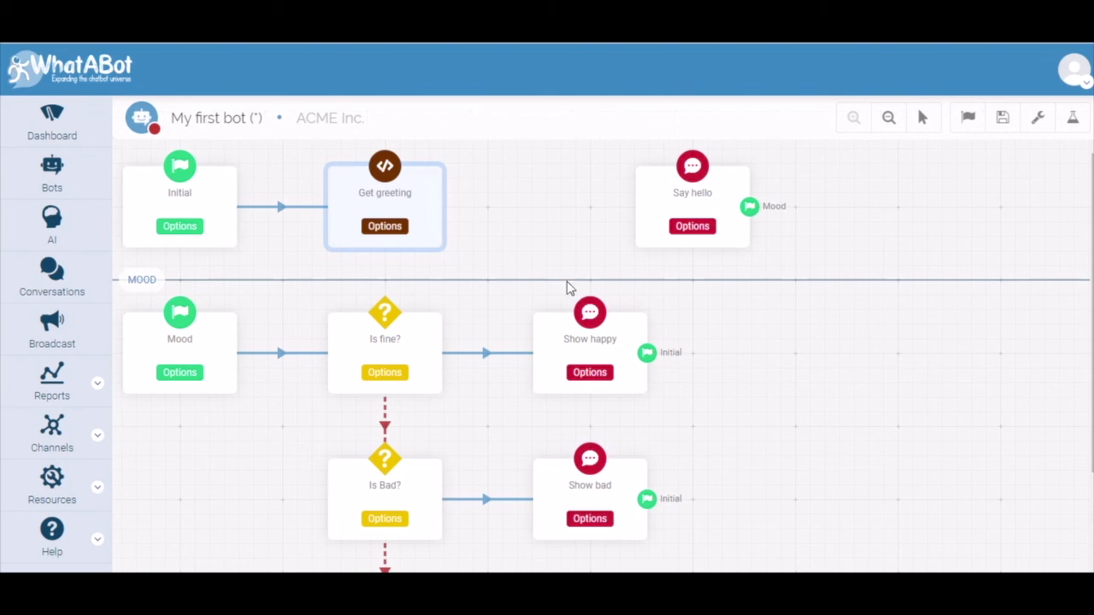
# - Connect "Get greeting" to "Say hello" and insert "good <chat.greeting>." after "Hello," in the "Say hello" message
pyautogui.moveTo(433, 208)
pyautogui.moveTo(441, 208); pyautogui.dragTo(605, 208)
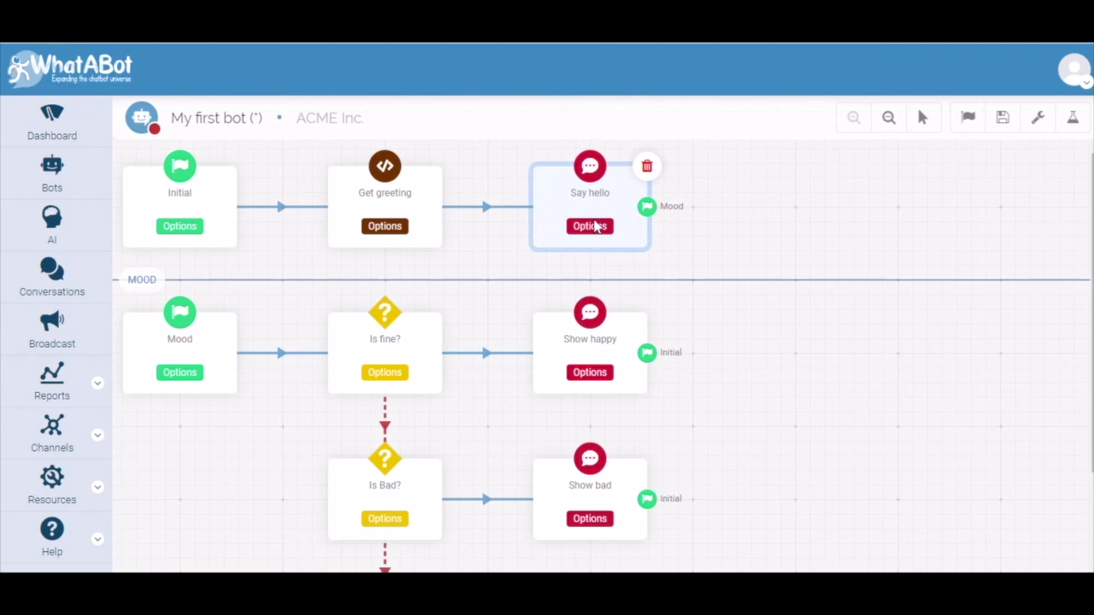
pyautogui.click(595, 227)
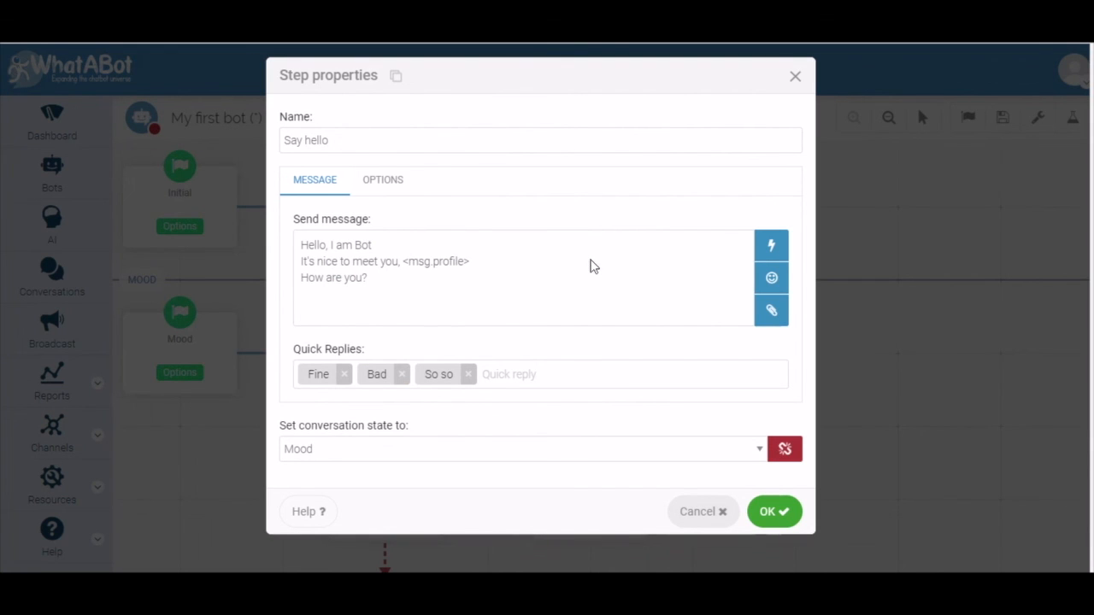
pyautogui.click(327, 245)
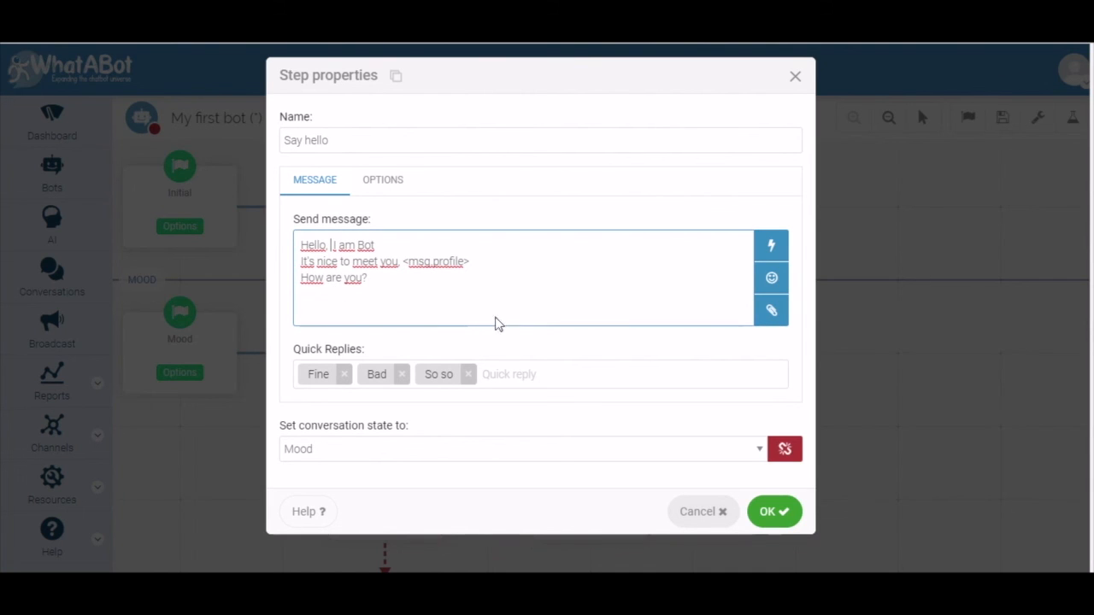
pyautogui.write('good')
pyautogui.click(774, 246)
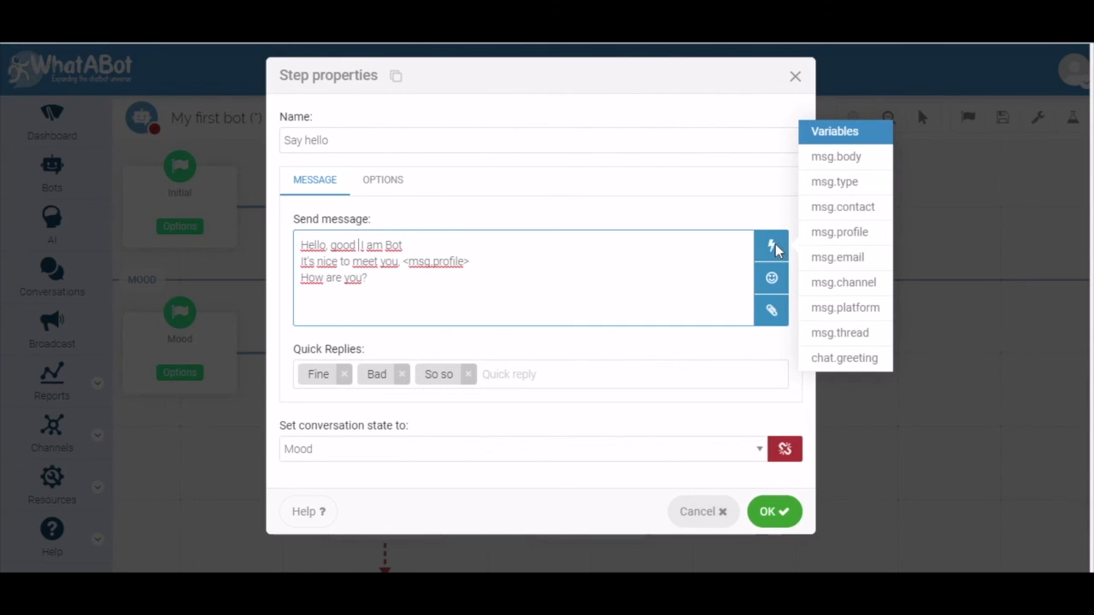
pyautogui.click(836, 361)
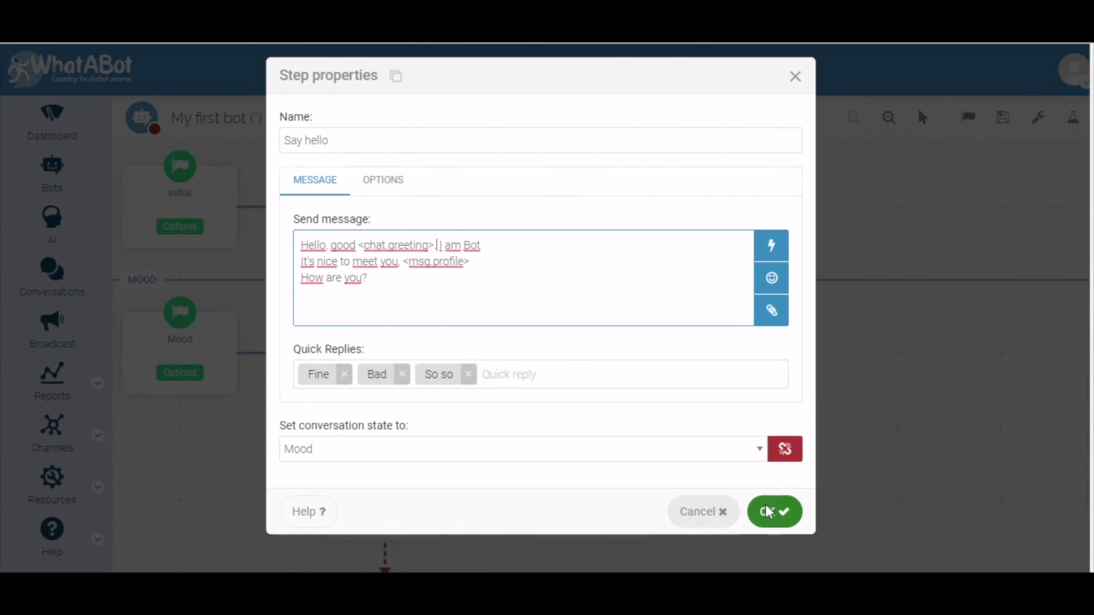
pyautogui.click(769, 511)
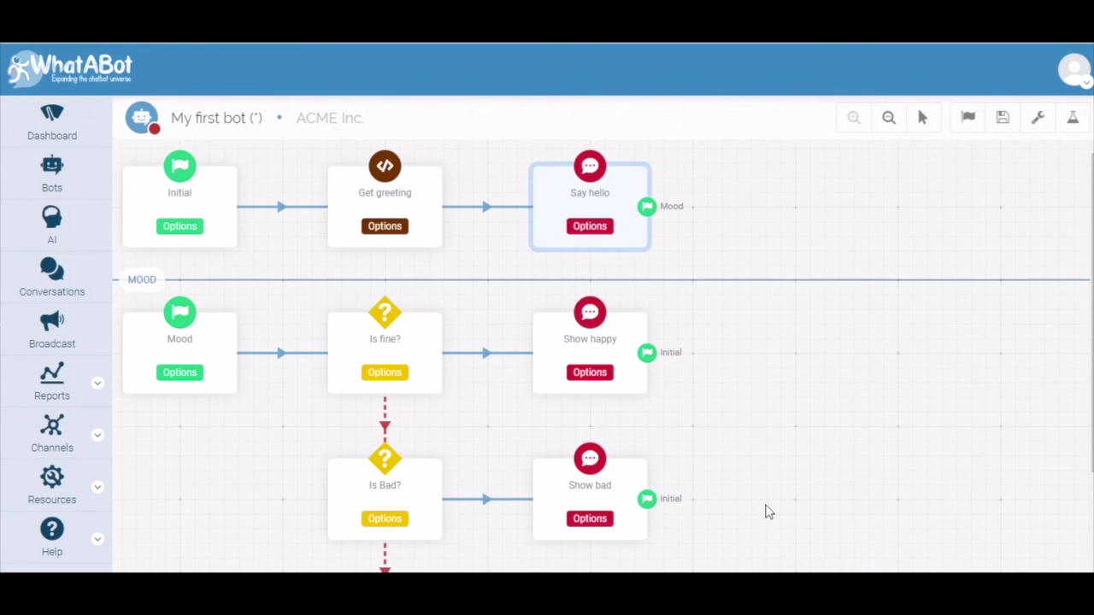
# - Set the bot's status to Production and save its properties
pyautogui.click(229, 124)
pyautogui.click(500, 346)
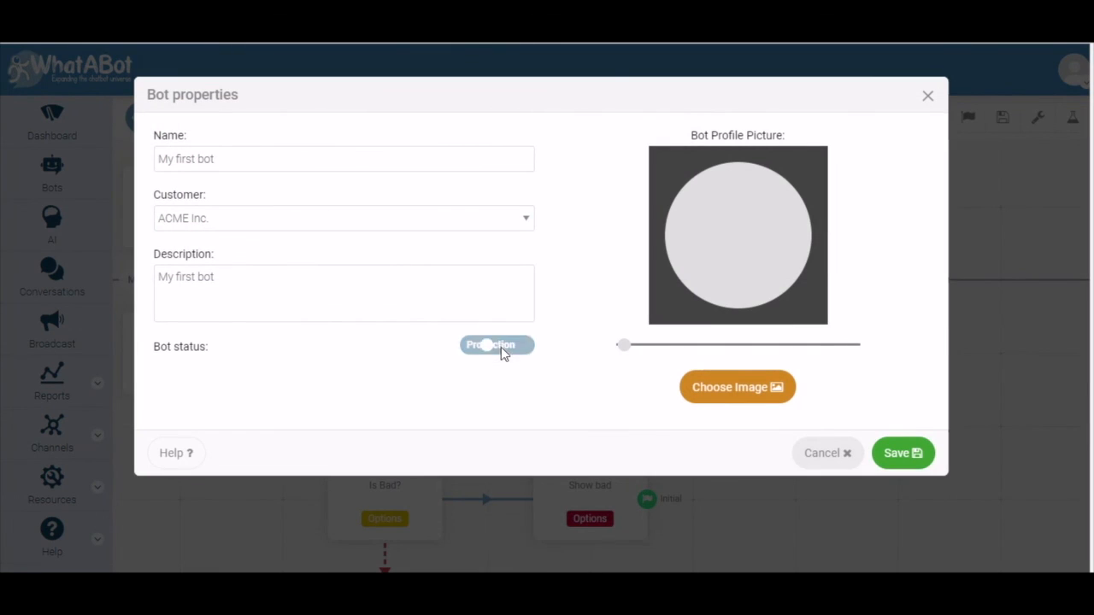
pyautogui.click(902, 451)
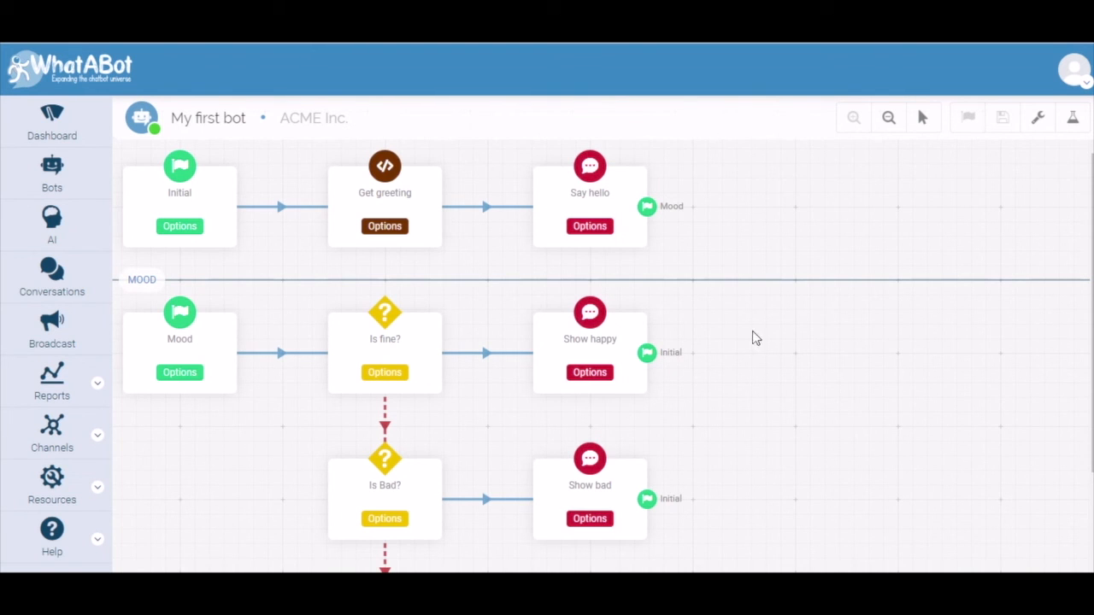
# - Test the time-based greeting by sending "Hello" in the test chat and answering with the quick reply "Bad"
pyautogui.click(1074, 118)
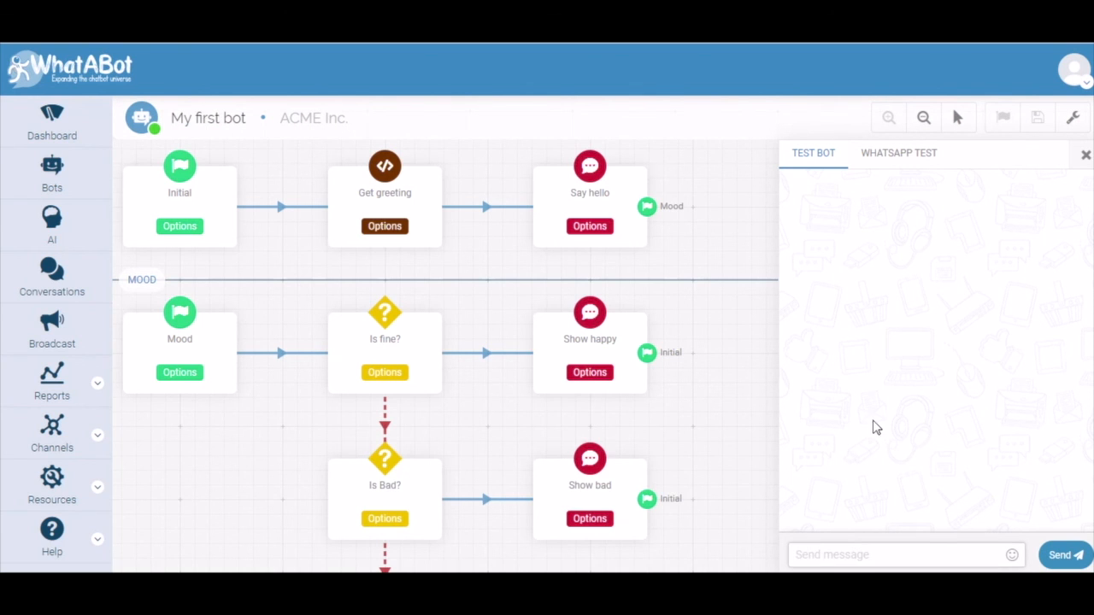
pyautogui.write('Hello')
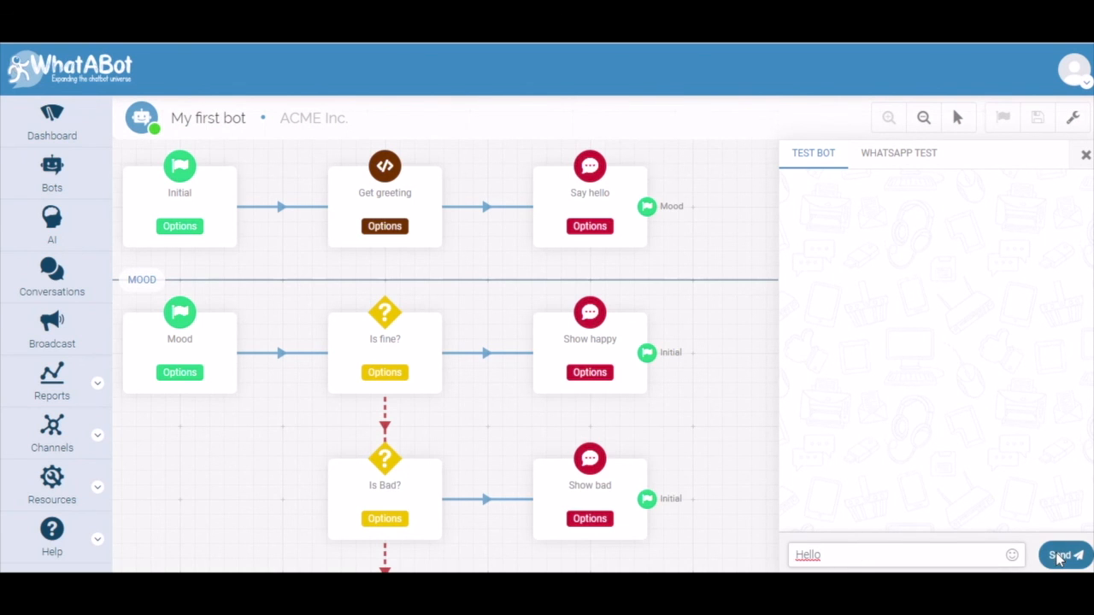
pyautogui.click(1058, 557)
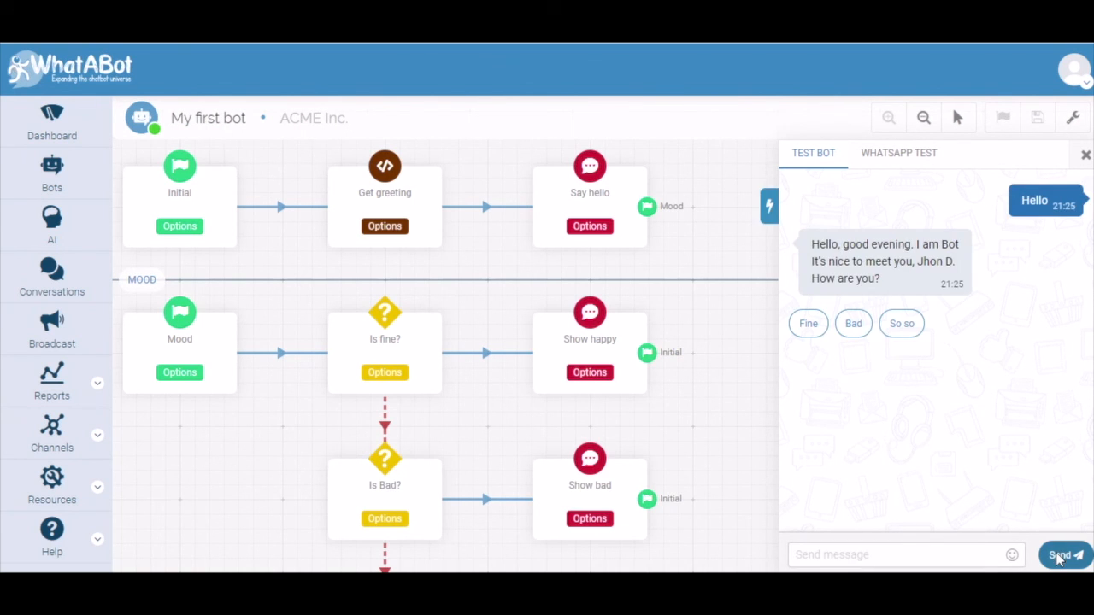
pyautogui.click(854, 326)
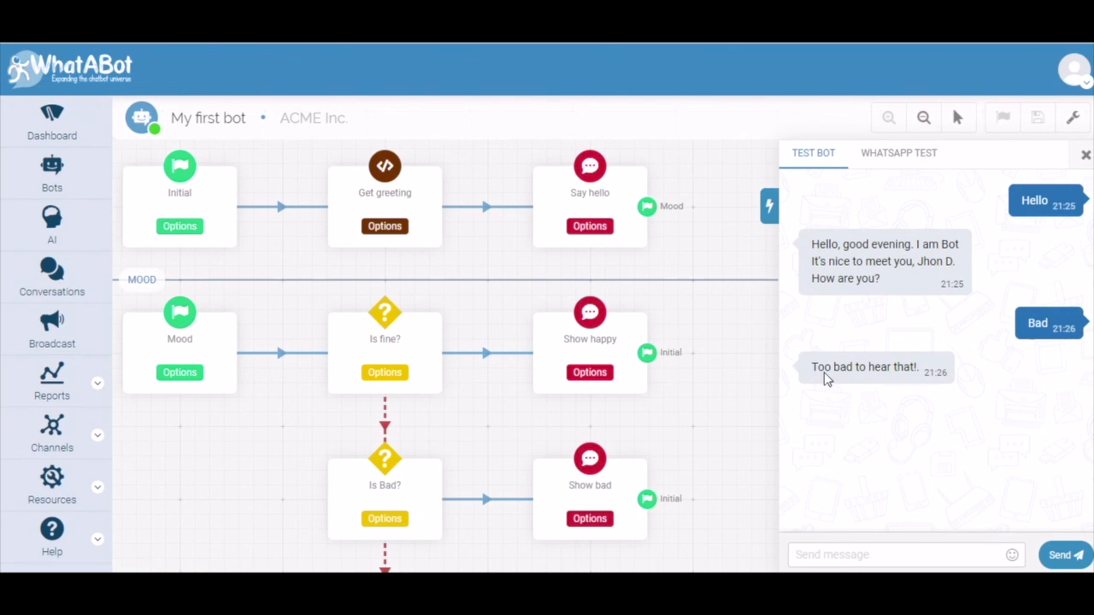